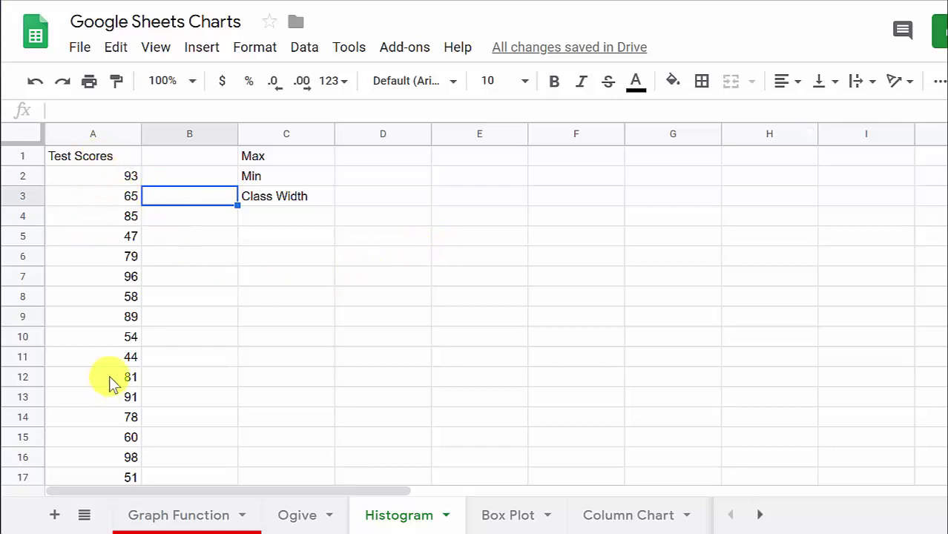
# Step: Calculate the highest test score in D1 with the formula =max(a2:a32)
pyautogui.scroll(-3, 113, 295)
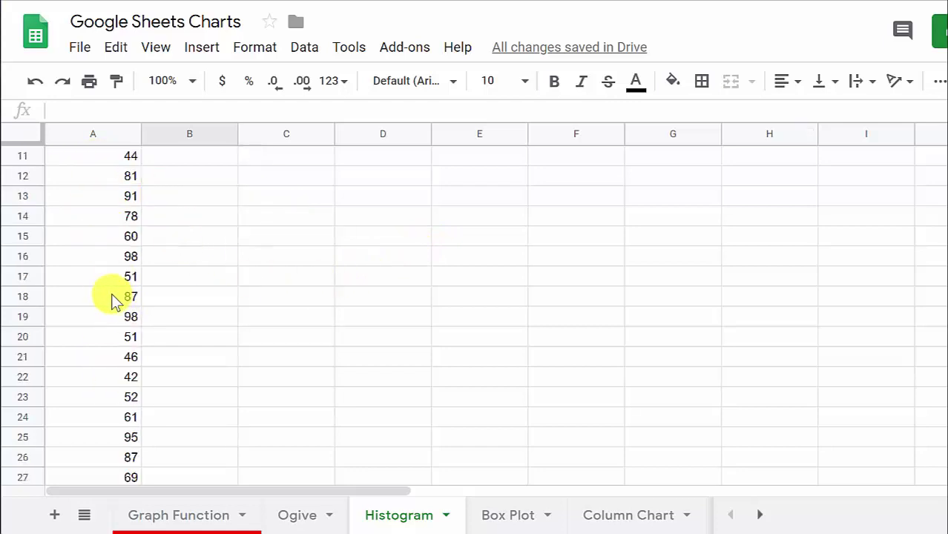
pyautogui.scroll(-3, 112, 297)
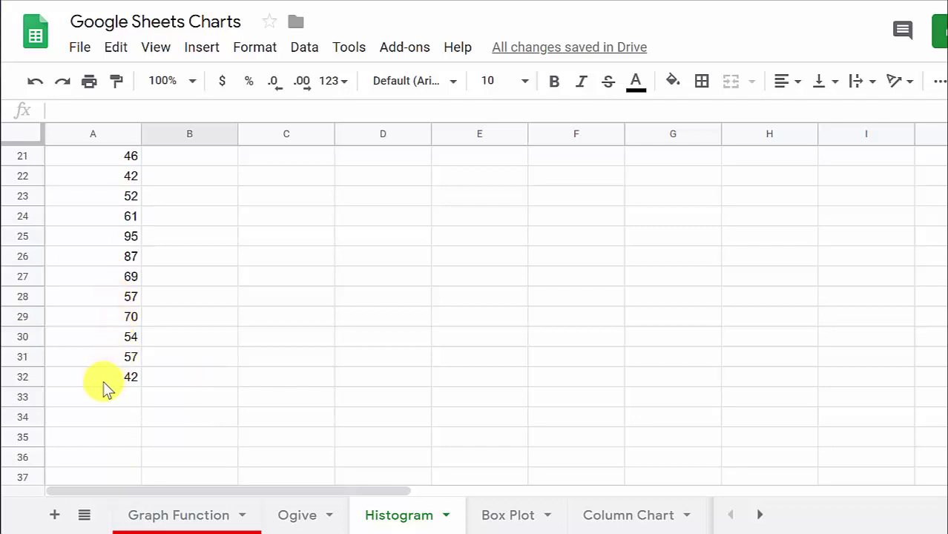
pyautogui.scroll(6, 95, 373)
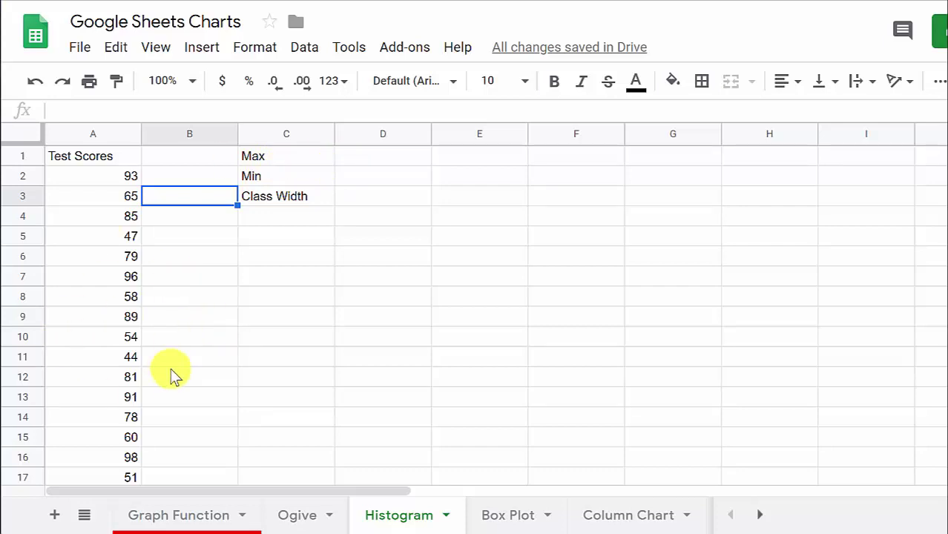
pyautogui.click(393, 158)
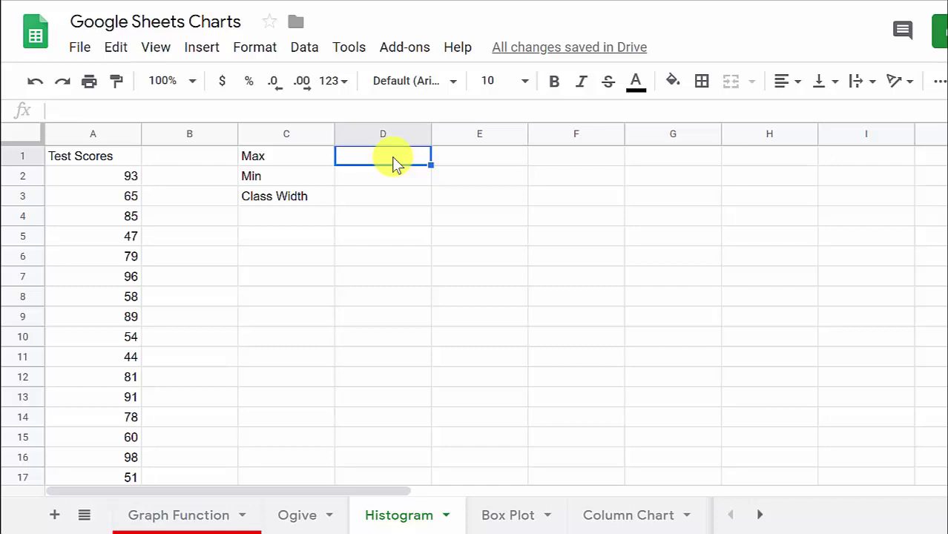
pyautogui.write('=m')
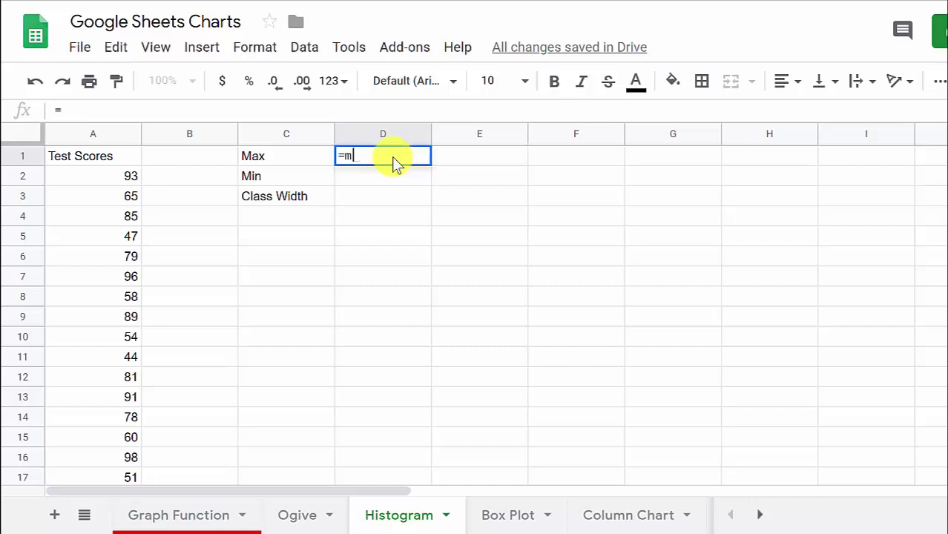
pyautogui.write('ax(a2')
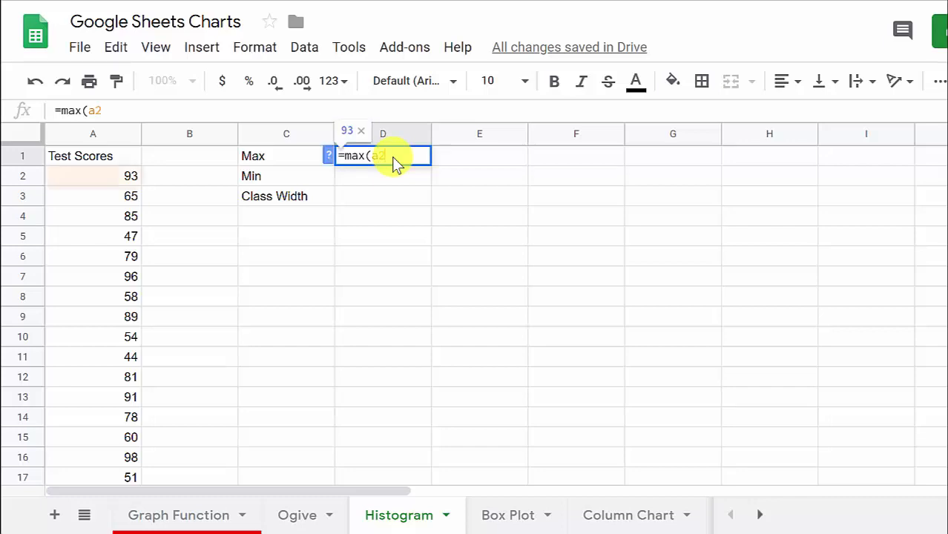
pyautogui.write(':')
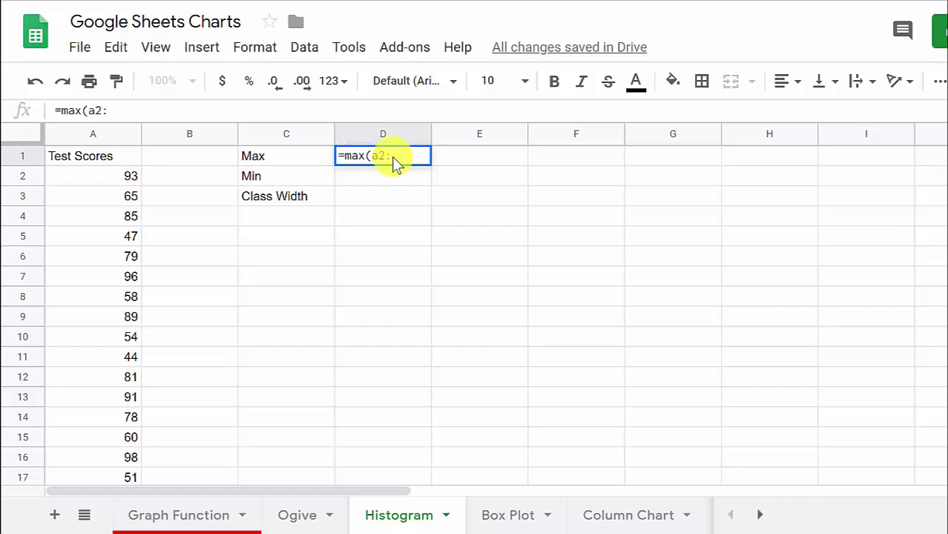
pyautogui.write('a32)')
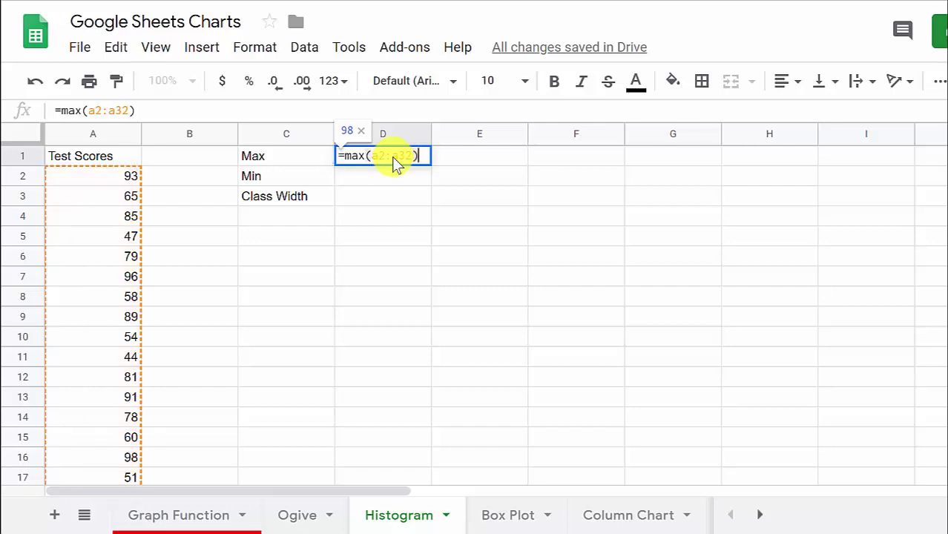
pyautogui.press('Return')
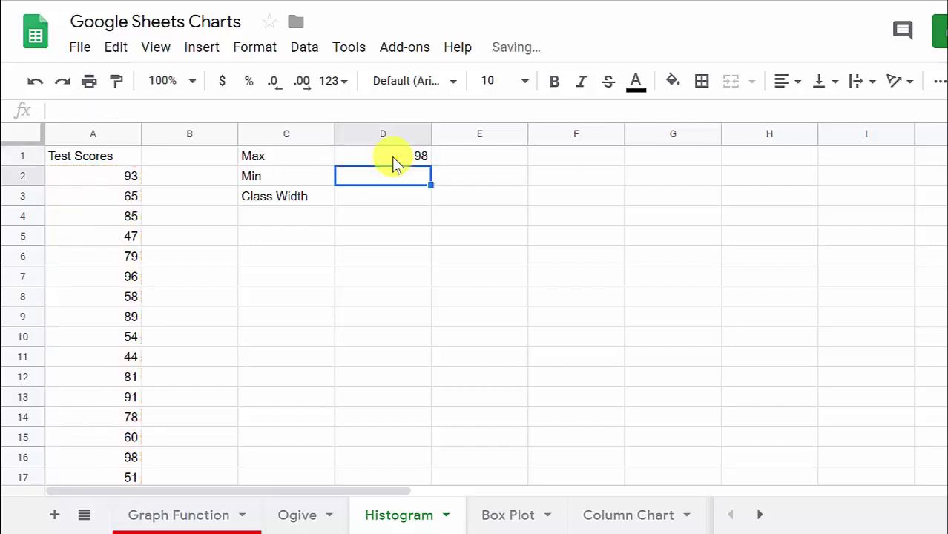
# Step: Calculate the lowest test score in D2 with the formula =min(a2:a32)
pyautogui.write('=min')
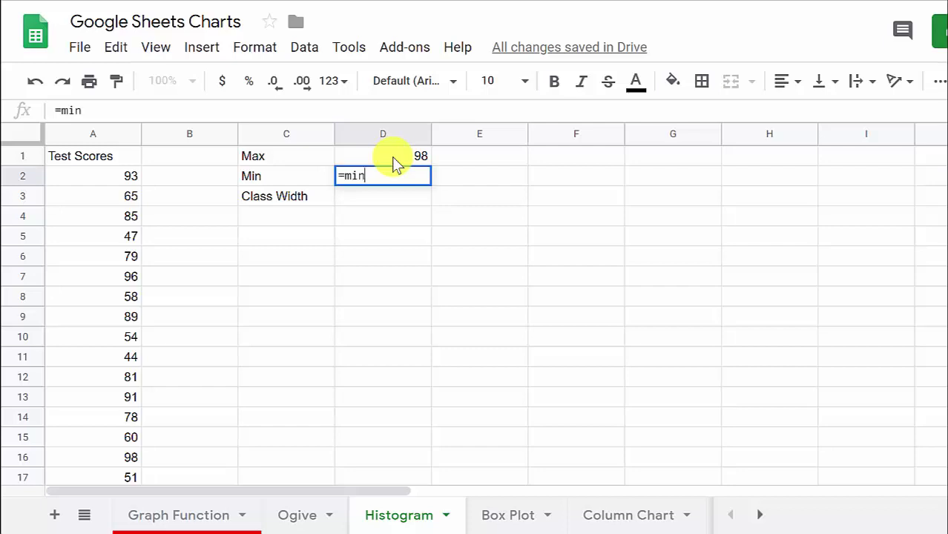
pyautogui.write('(a2:a32)')
pyautogui.press('Return')
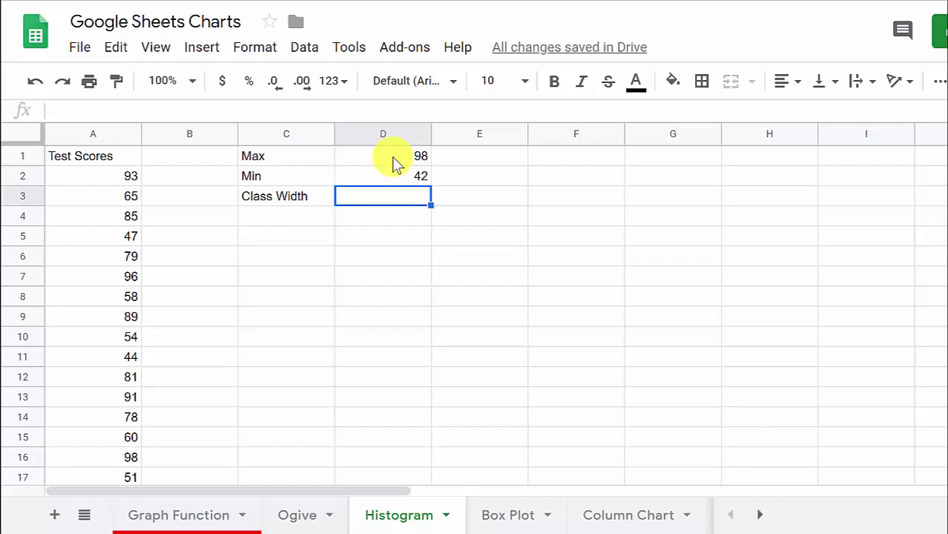
# Step: Calculate the class width for eight classes in D3 with the formula =(D1-D2)/8
pyautogui.write('=(')
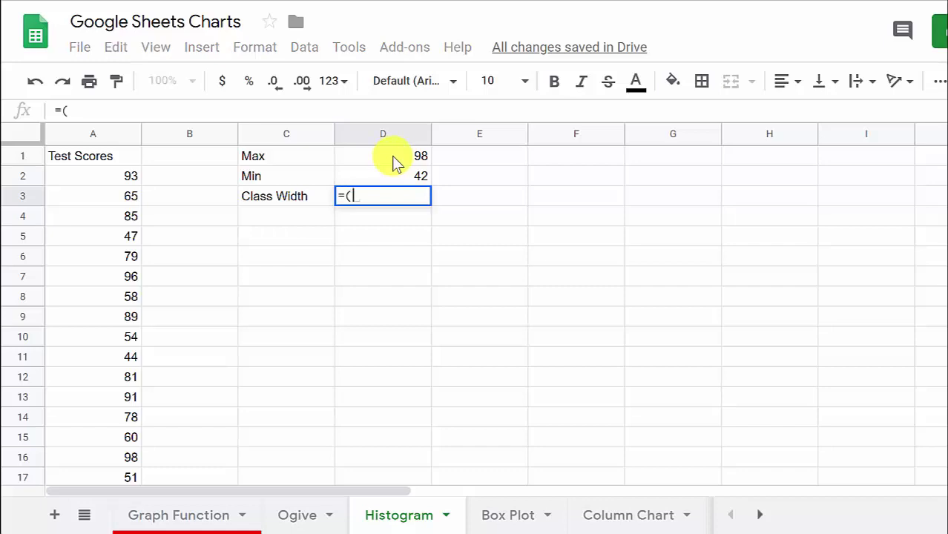
pyautogui.click(393, 158)
pyautogui.write('-')
pyautogui.click(389, 183)
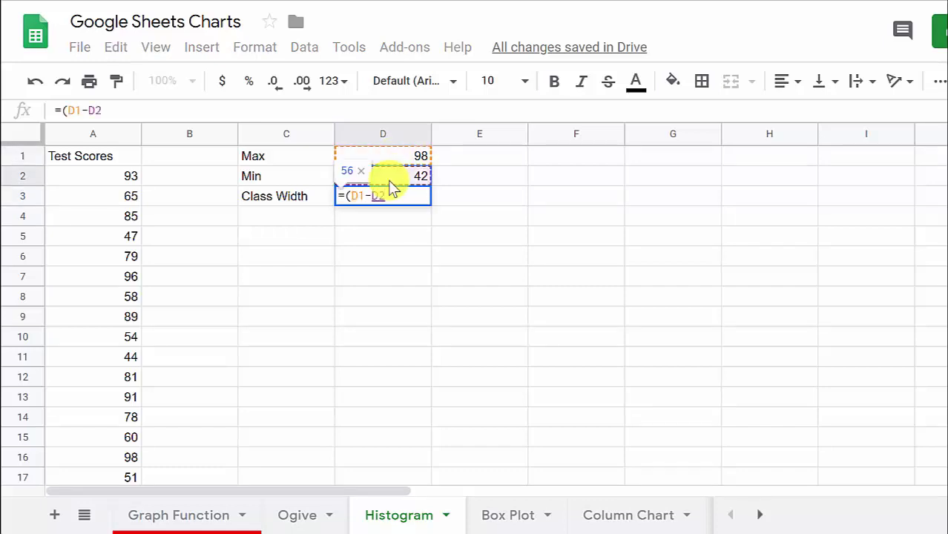
pyautogui.write(')')
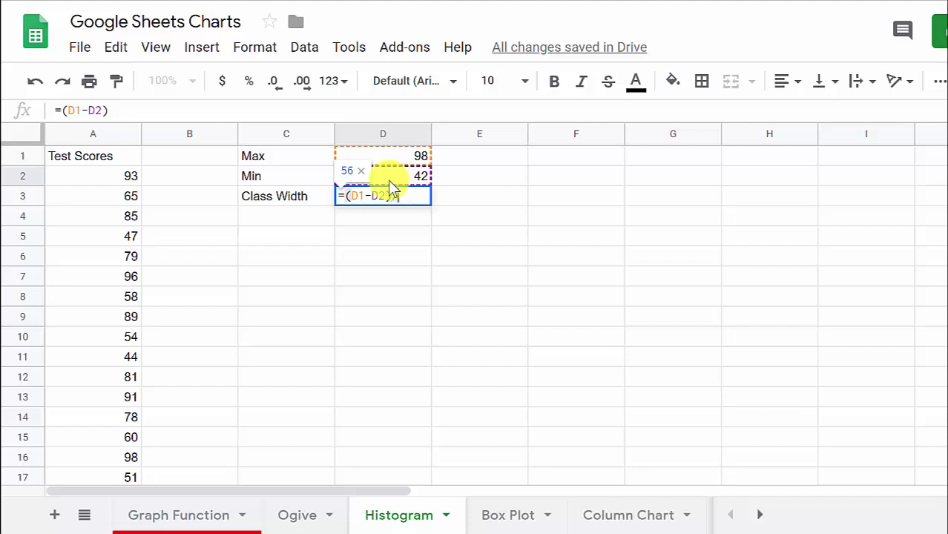
pyautogui.write('/')
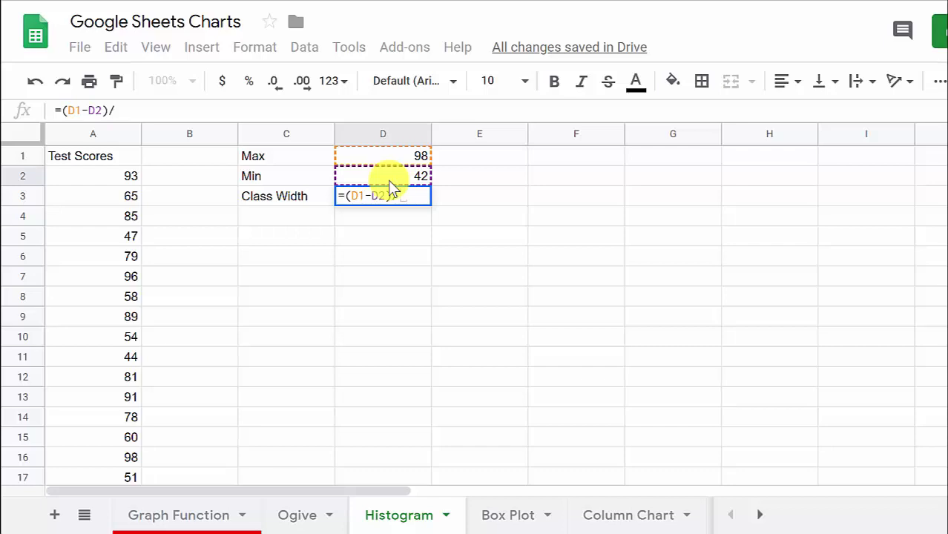
pyautogui.write('8')
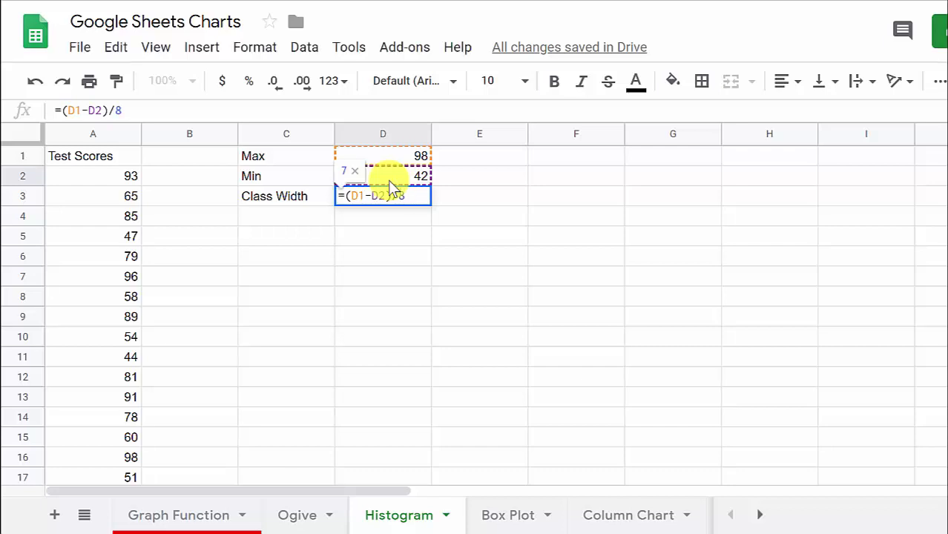
pyautogui.press('Return')
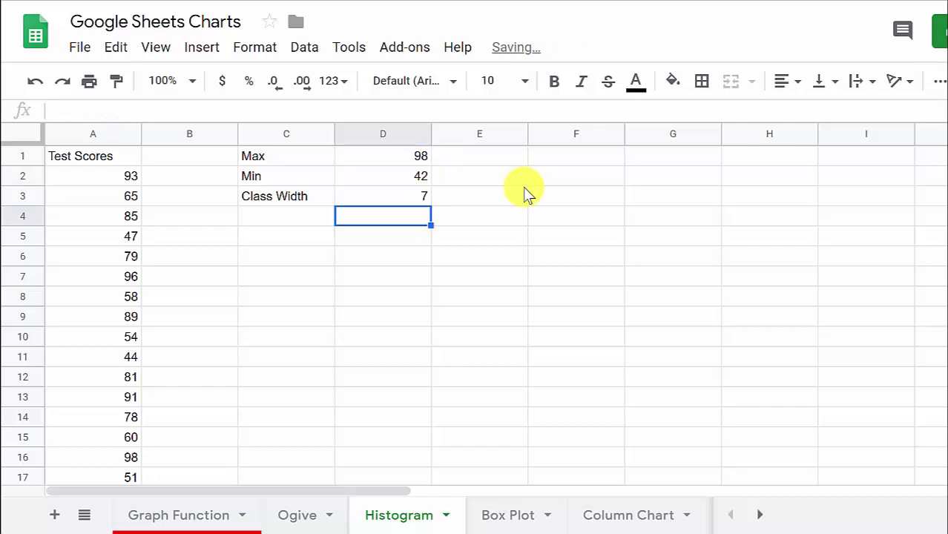
# Step: Set the divisor in the D3 class width formula to 7
pyautogui.click(415, 197)
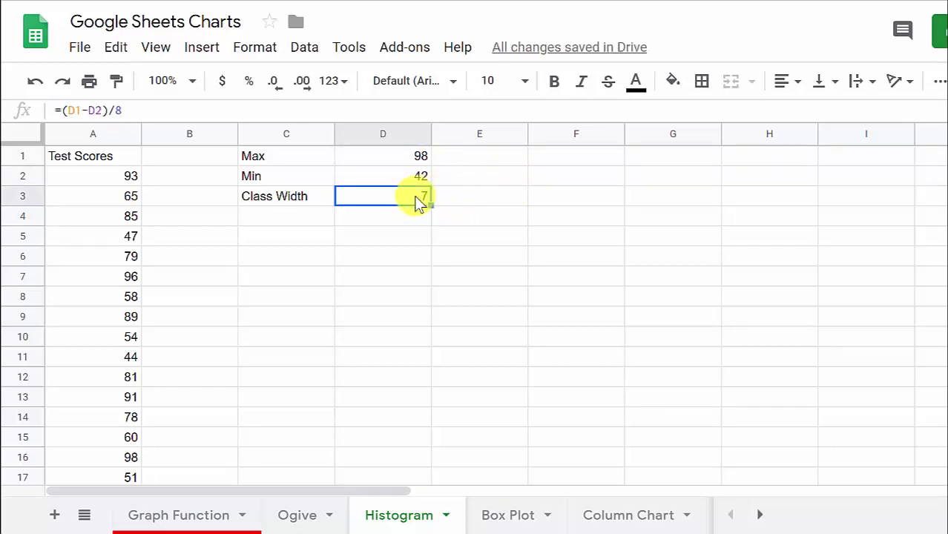
pyautogui.click(152, 113)
pyautogui.press('BackSpace')
pyautogui.write('7')
pyautogui.press('Return')
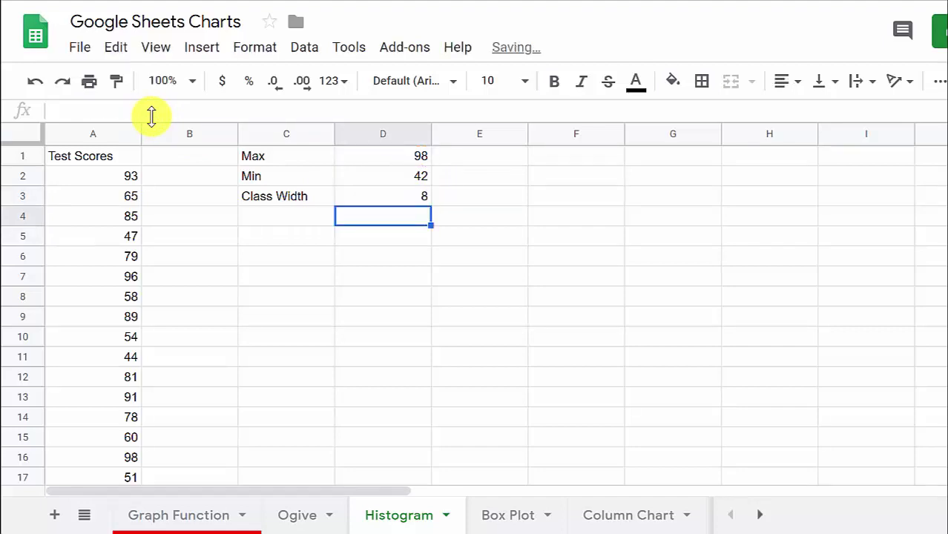
# Step: Set the number of classes in the D3 class width formula to 6, giving =(D1-D2)/6
pyautogui.click(382, 193)
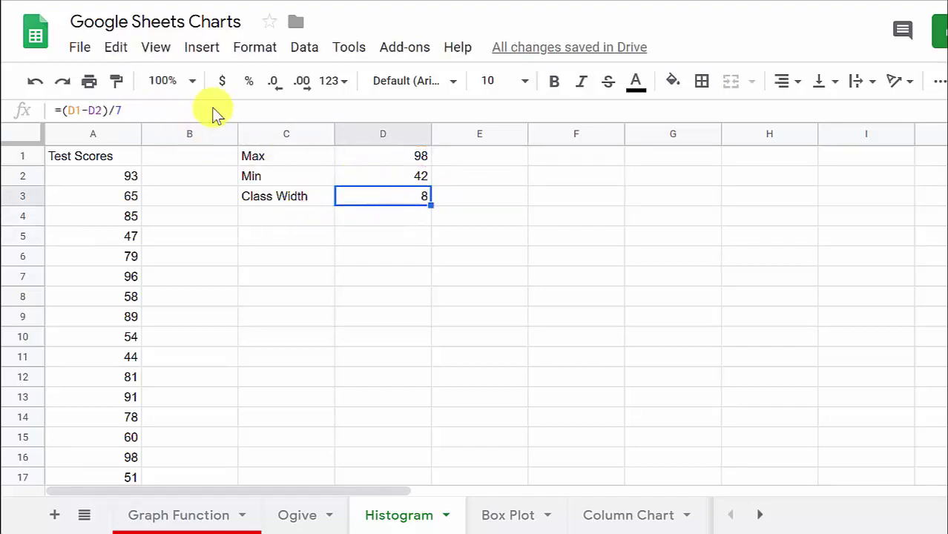
pyautogui.click(145, 109)
pyautogui.press('BackSpace')
pyautogui.write('6')
pyautogui.press('Return')
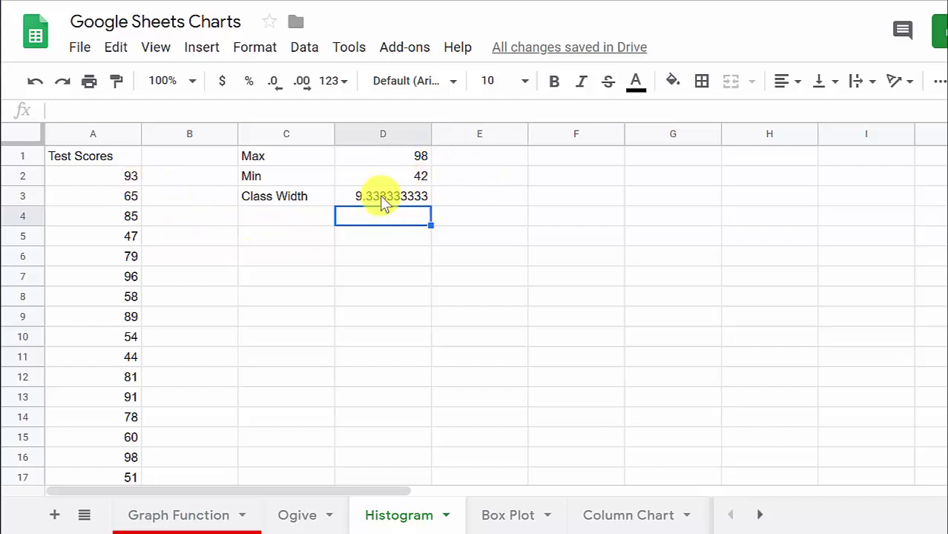
# Step: Insert a chart based on the Test Scores column, range A1:A32 including the header
pyautogui.moveTo(81, 157); pyautogui.dragTo(109, 462)
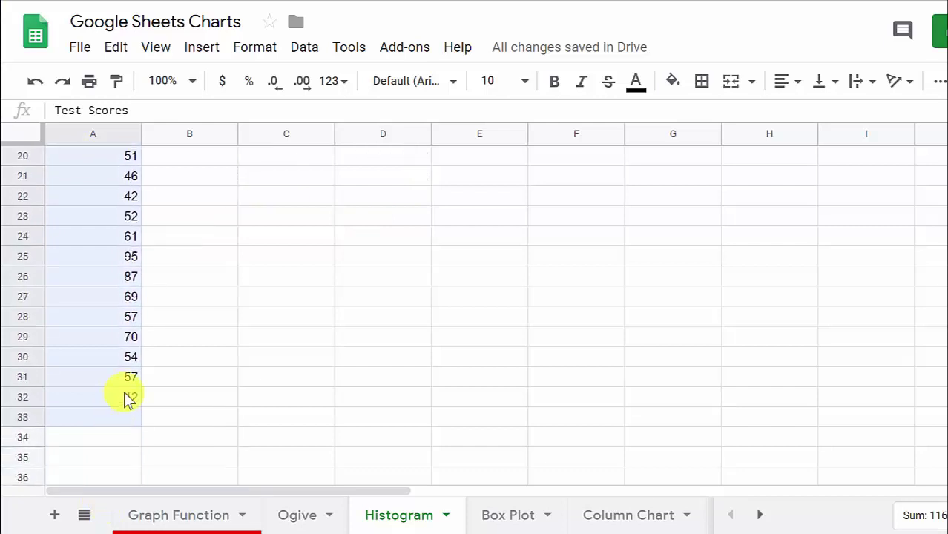
pyautogui.scroll(5, 182, 371)
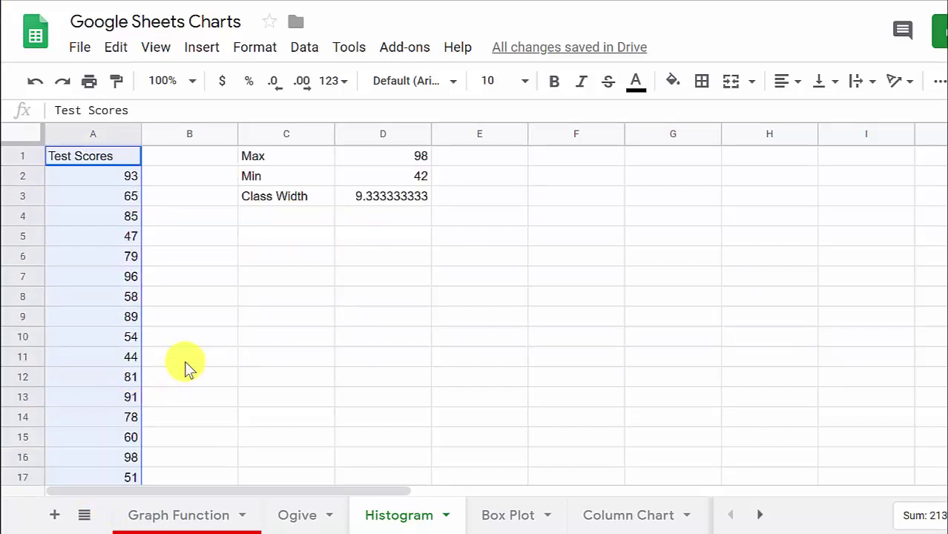
pyautogui.click(202, 49)
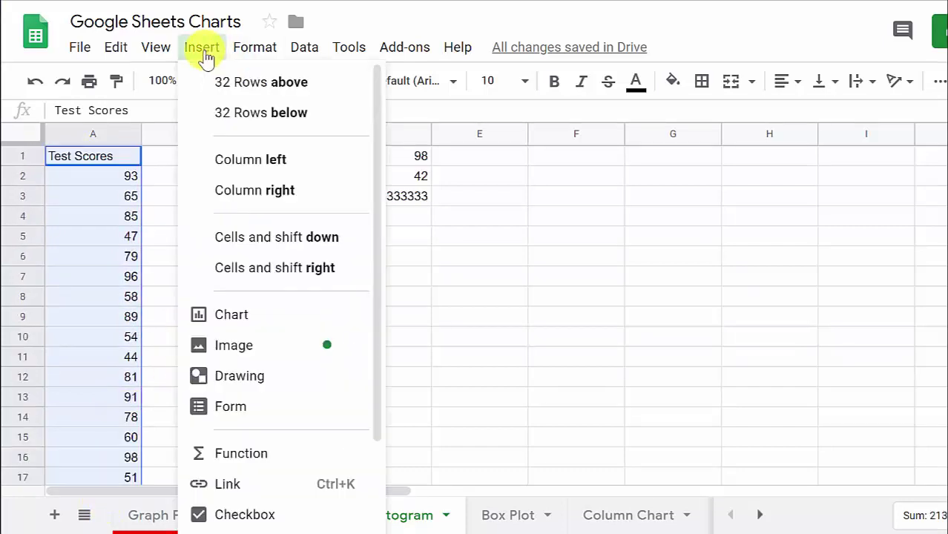
pyautogui.click(239, 319)
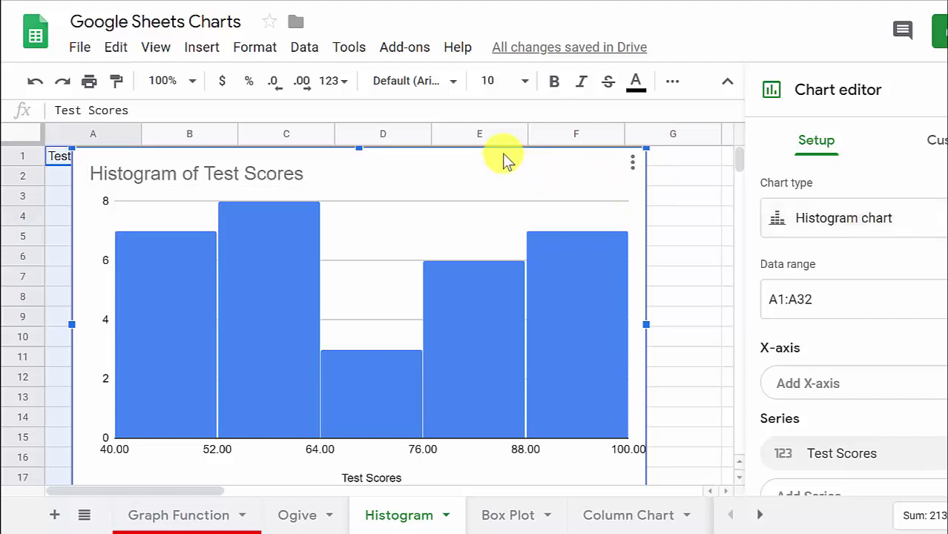
# Step: Shrink the histogram from its lower-right corner and move it clear of the test scores in column A
pyautogui.moveTo(549, 185); pyautogui.dragTo(549, 119)
pyautogui.scroll(-3, 686, 215)
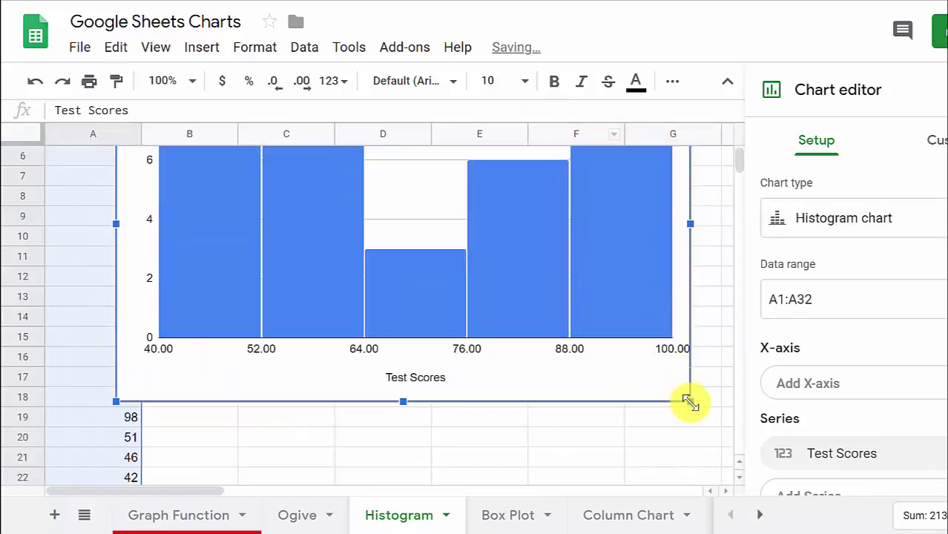
pyautogui.moveTo(686, 401); pyautogui.dragTo(631, 341)
pyautogui.scroll(3, 635, 357)
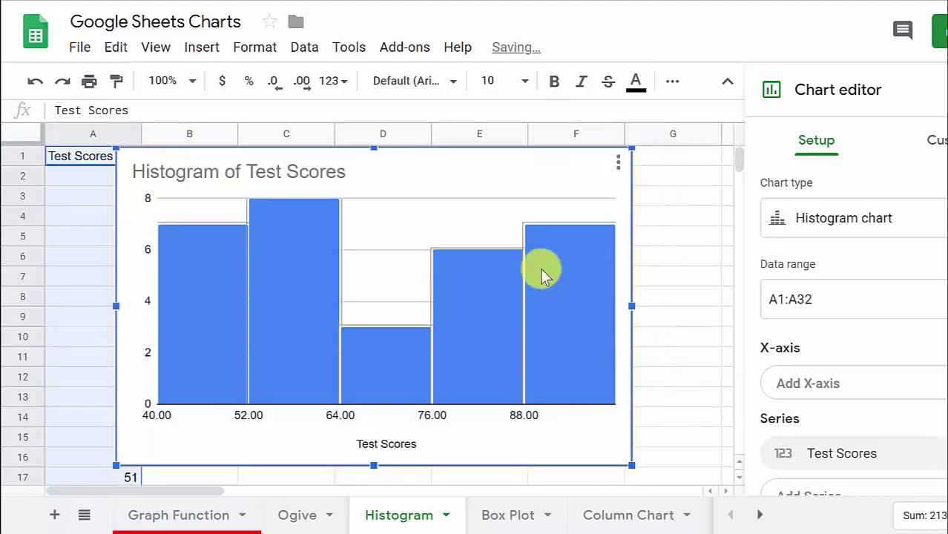
pyautogui.moveTo(517, 165); pyautogui.dragTo(586, 176)
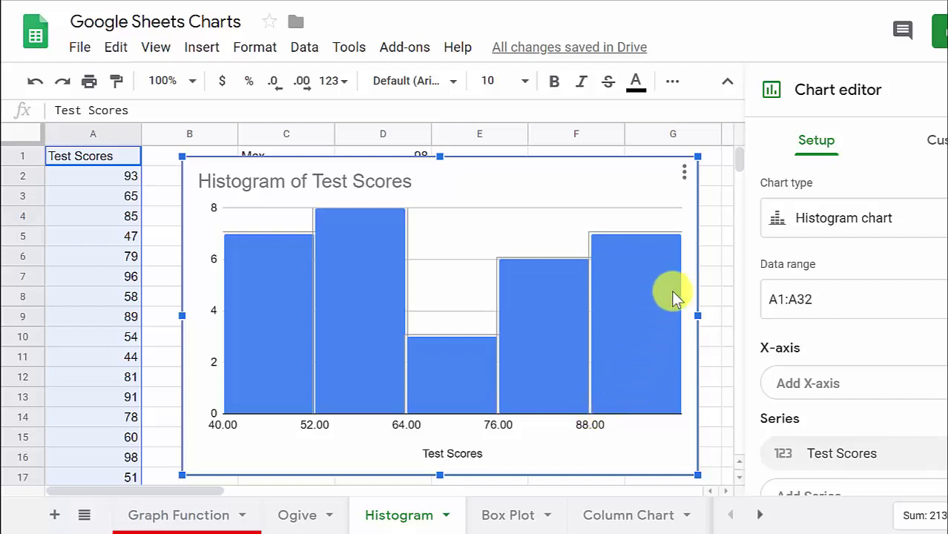
# Step: Move the histogram away to uncover the Max, Min and Class Width cells, and bring it back beside the test scores
pyautogui.click(165, 241)
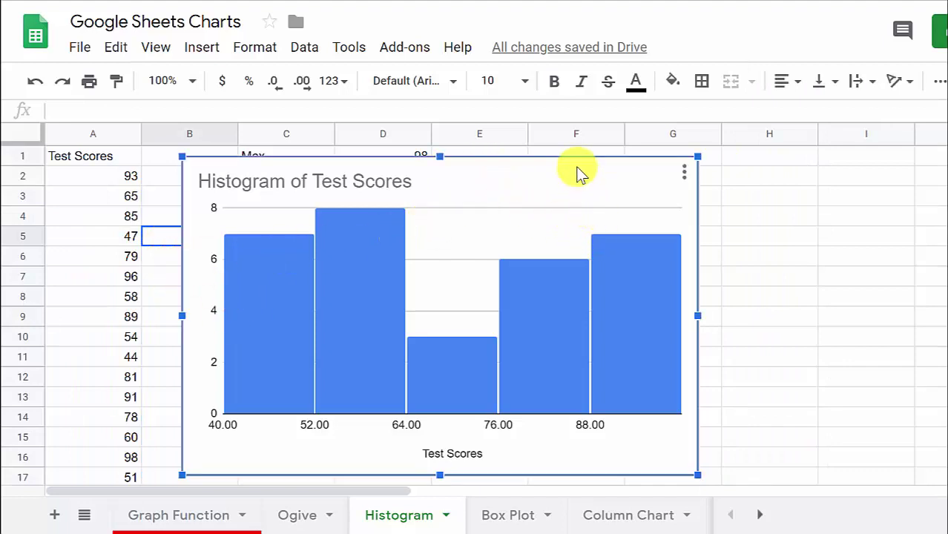
pyautogui.moveTo(578, 171); pyautogui.dragTo(855, 260)
pyautogui.scroll(-1, 437, 225)
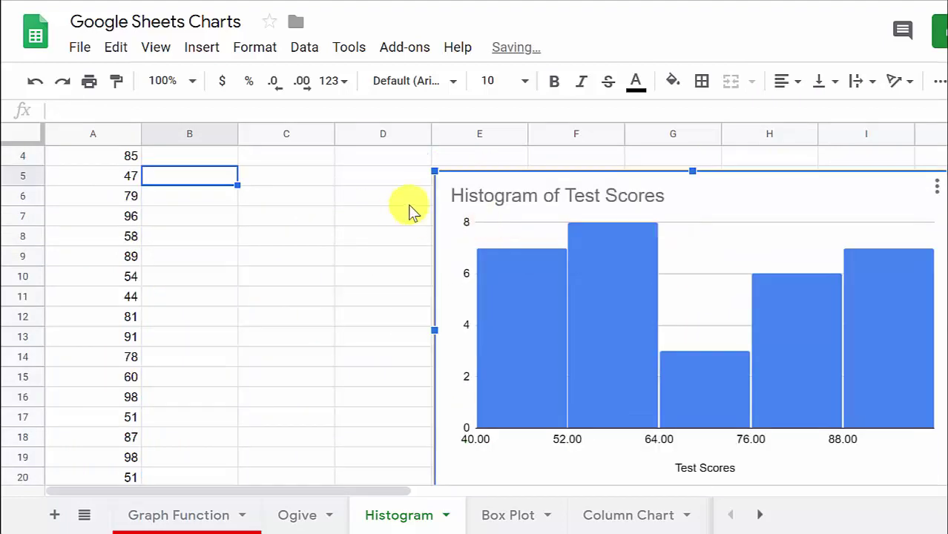
pyautogui.scroll(1, 371, 275)
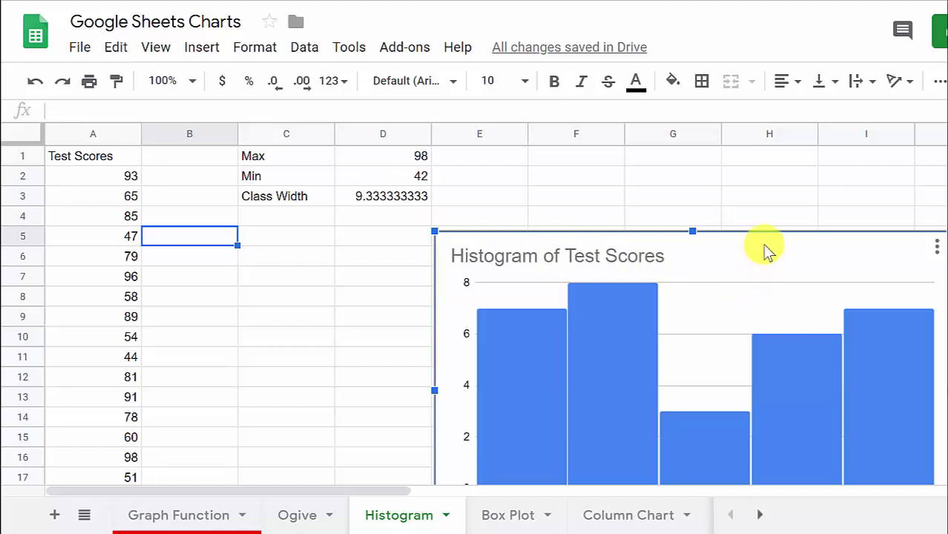
pyautogui.moveTo(764, 245); pyautogui.dragTo(478, 169)
# Step: Turn off the use of column A as labels in the histogram's setup
pyautogui.doubleClick(495, 176)
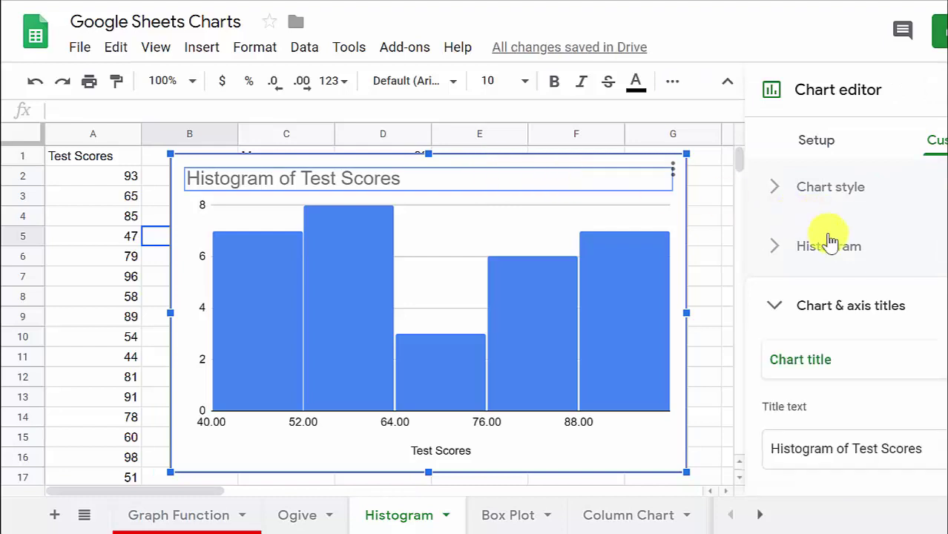
pyautogui.click(815, 141)
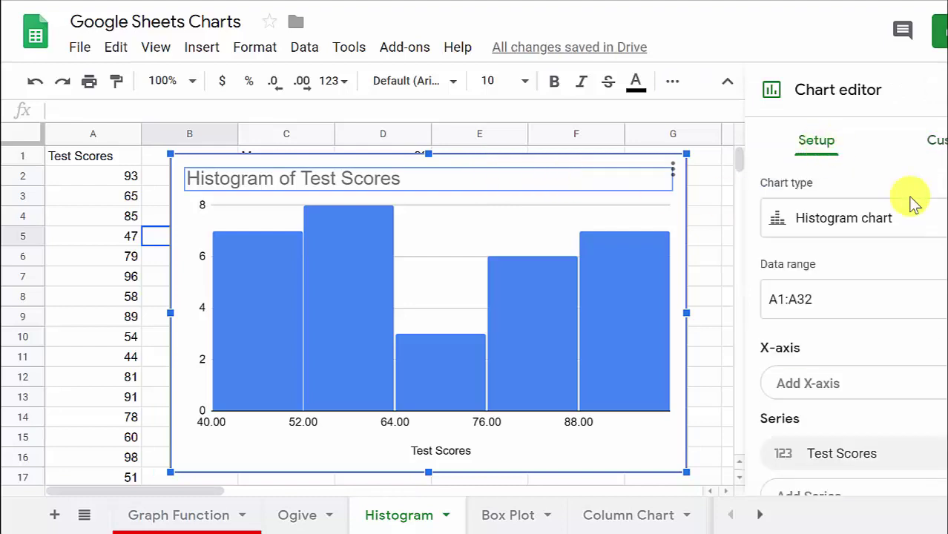
pyautogui.scroll(-2, 938, 243)
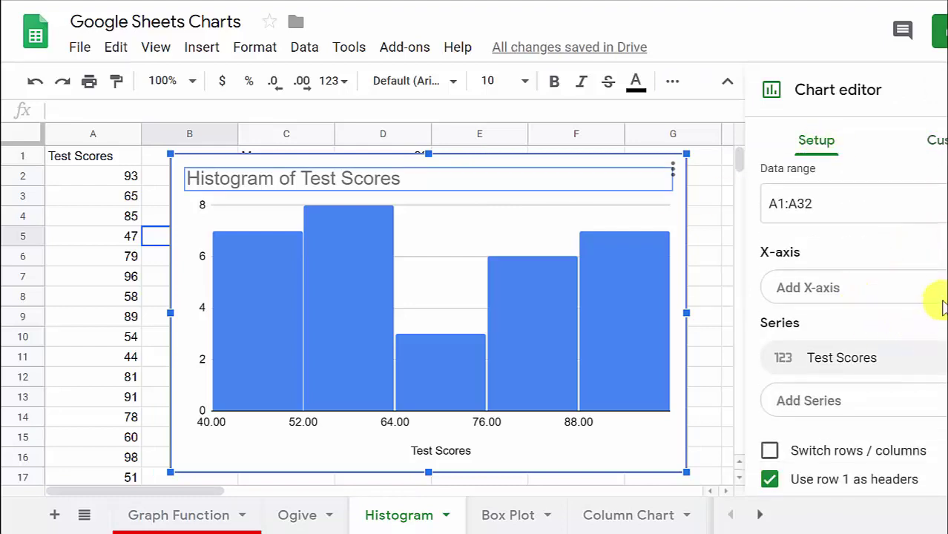
pyautogui.scroll(-1, 941, 295)
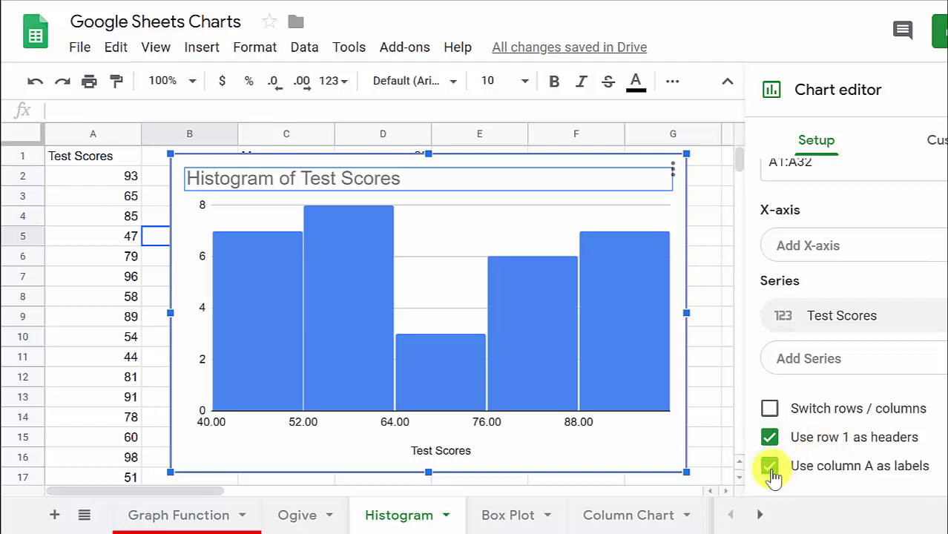
pyautogui.click(770, 468)
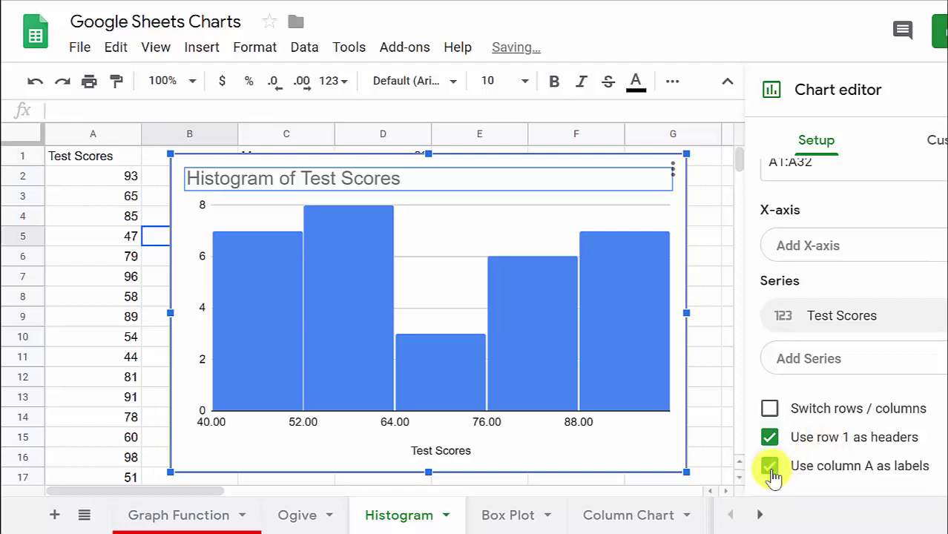
pyautogui.click(770, 468)
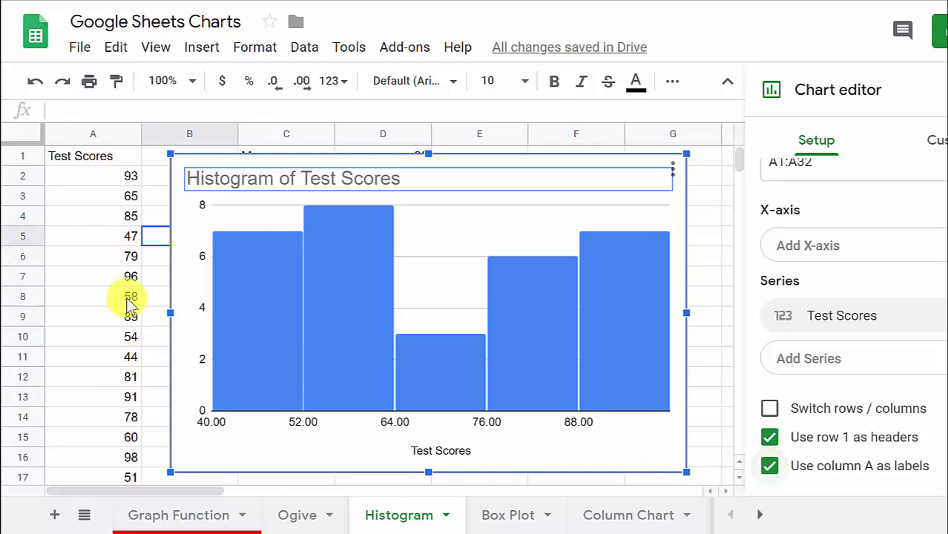
pyautogui.click(769, 466)
pyautogui.click(769, 466)
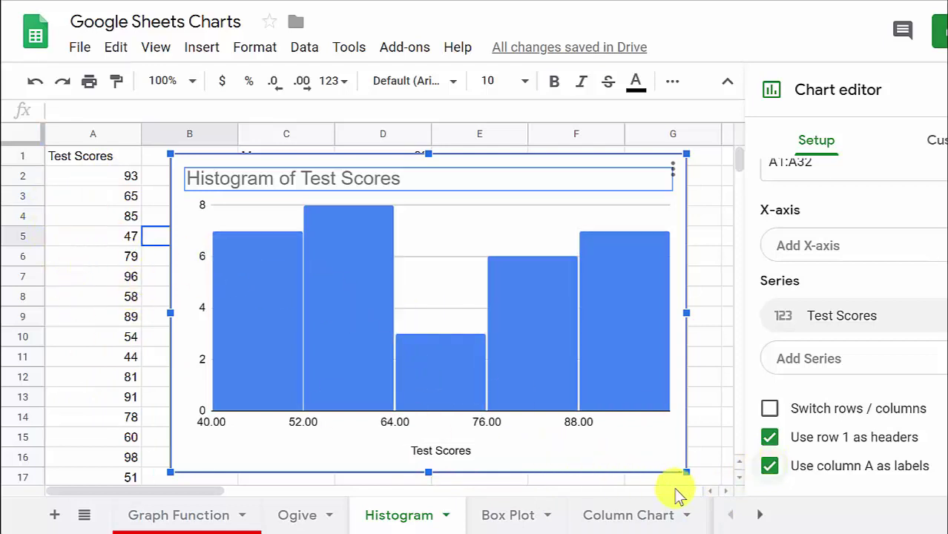
pyautogui.click(770, 466)
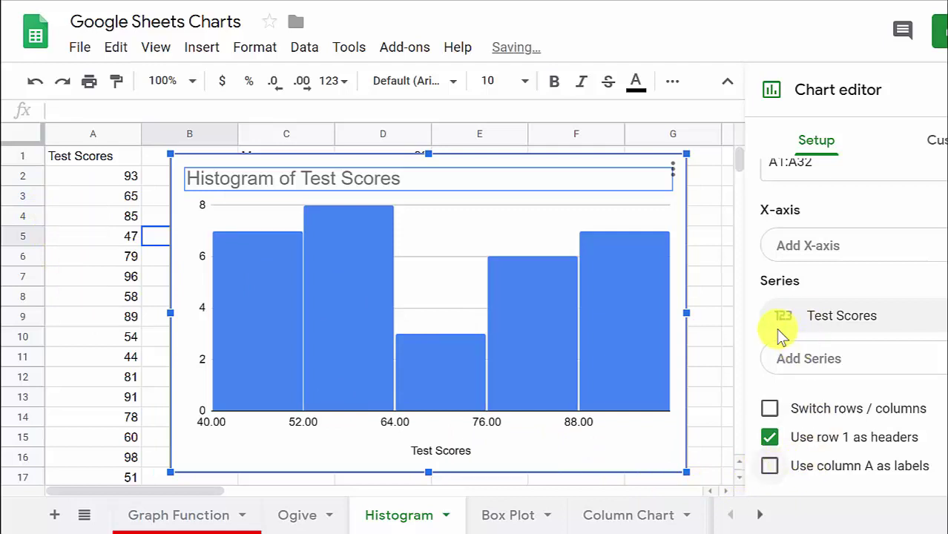
# Step: Review the histogram's setup and look at the suggested chart types, keeping Histogram chart
pyautogui.scroll(3, 793, 330)
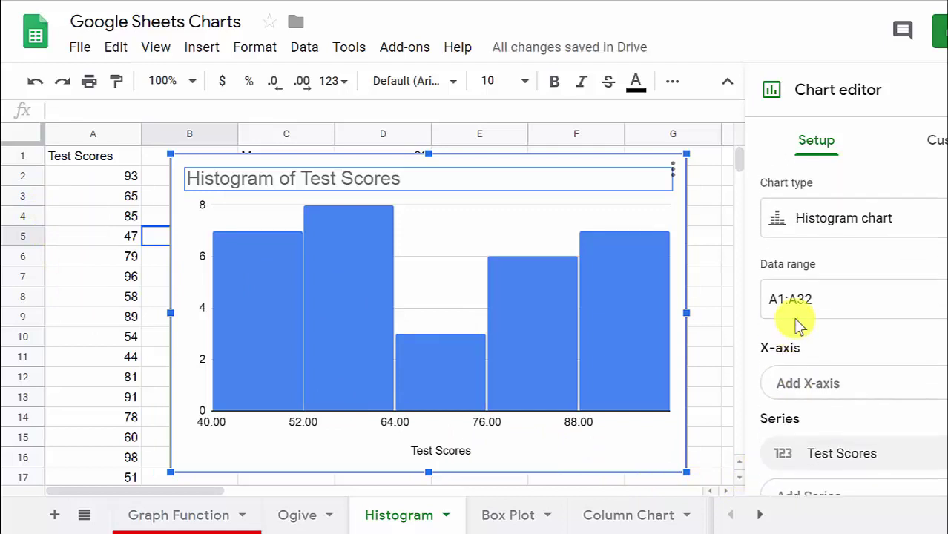
pyautogui.scroll(-2, 912, 321)
pyautogui.scroll(3, 898, 313)
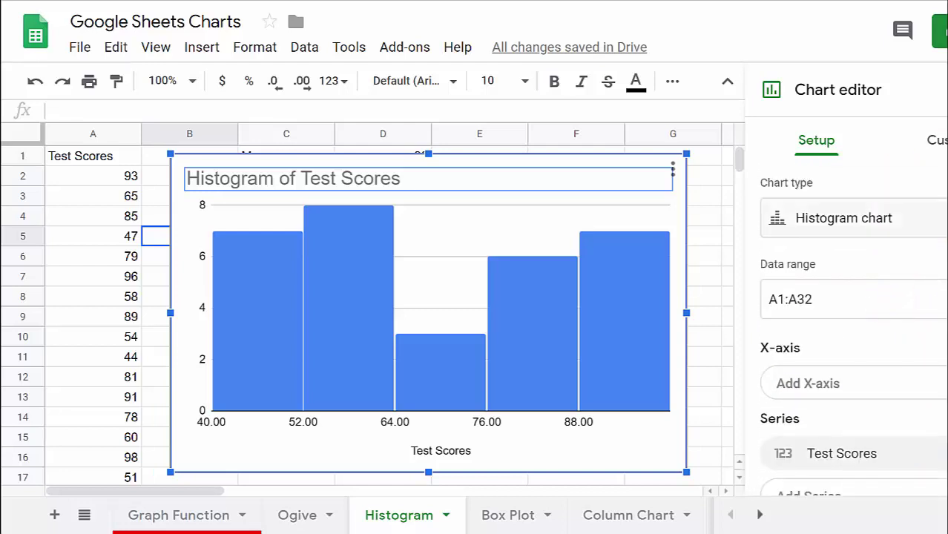
pyautogui.click(936, 220)
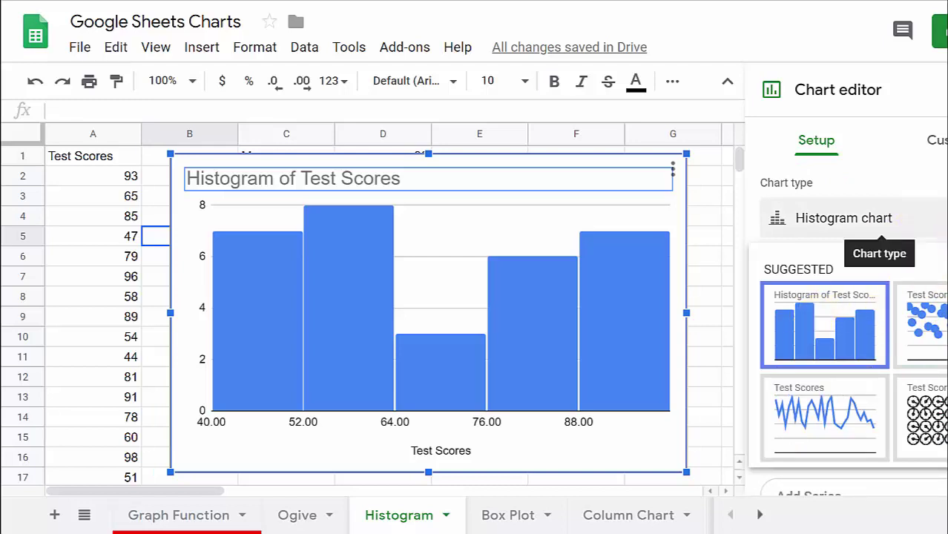
pyautogui.click(879, 226)
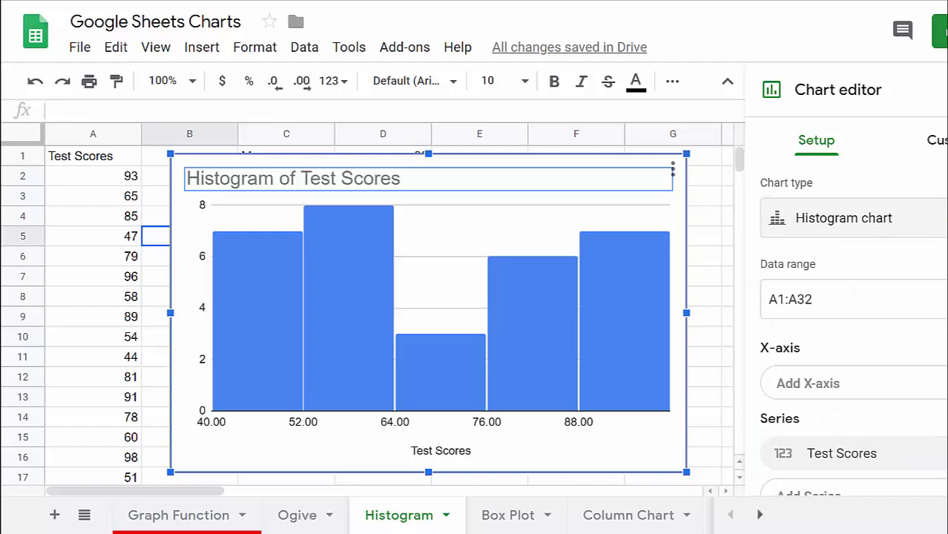
# Step: Set the histogram's chart background color to medium gray
pyautogui.click(936, 140)
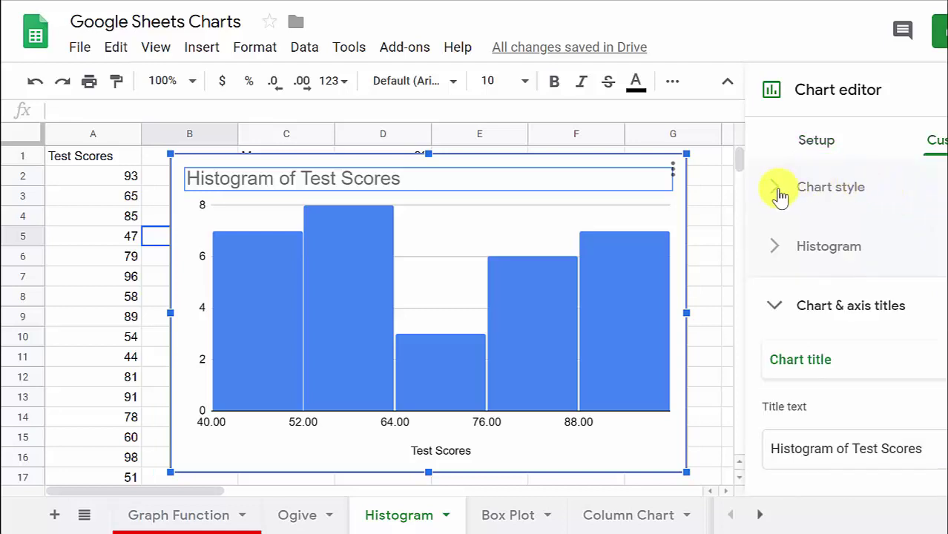
pyautogui.click(780, 194)
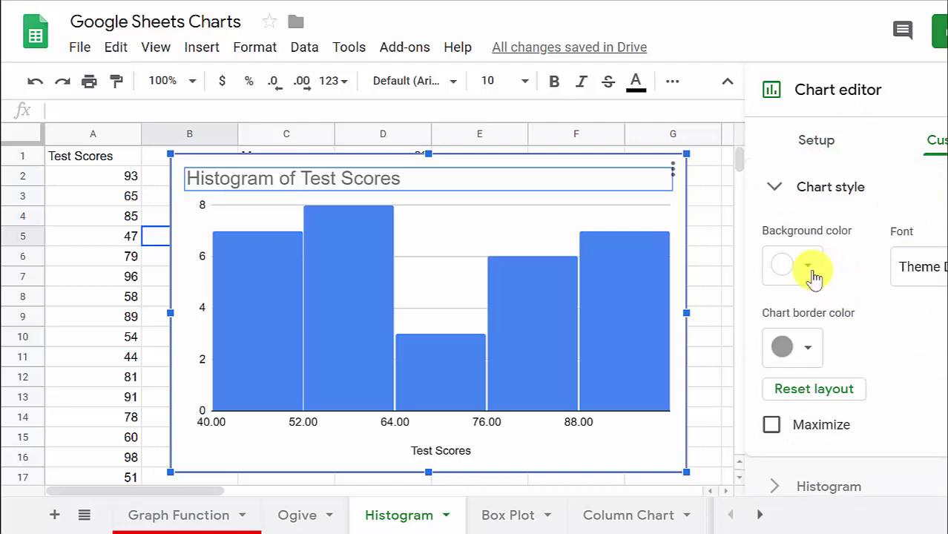
pyautogui.click(808, 267)
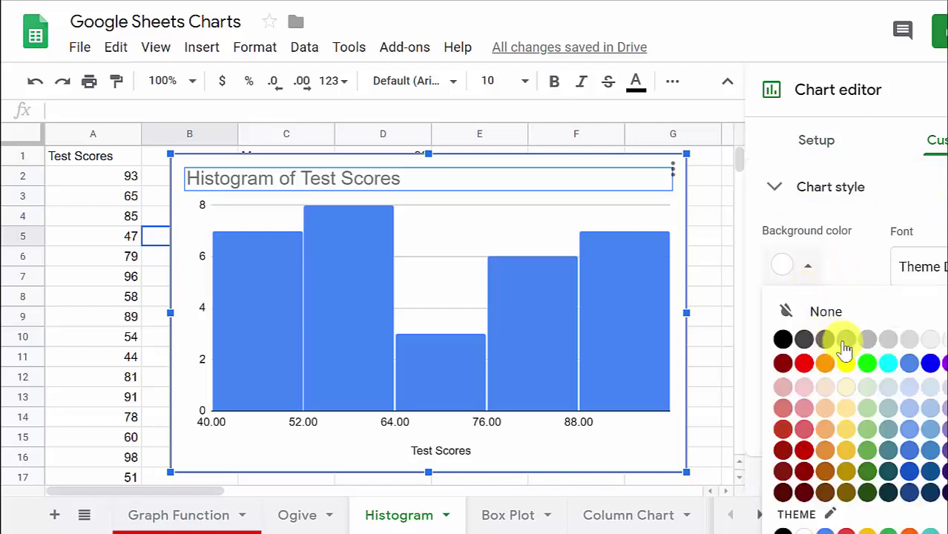
pyautogui.click(846, 340)
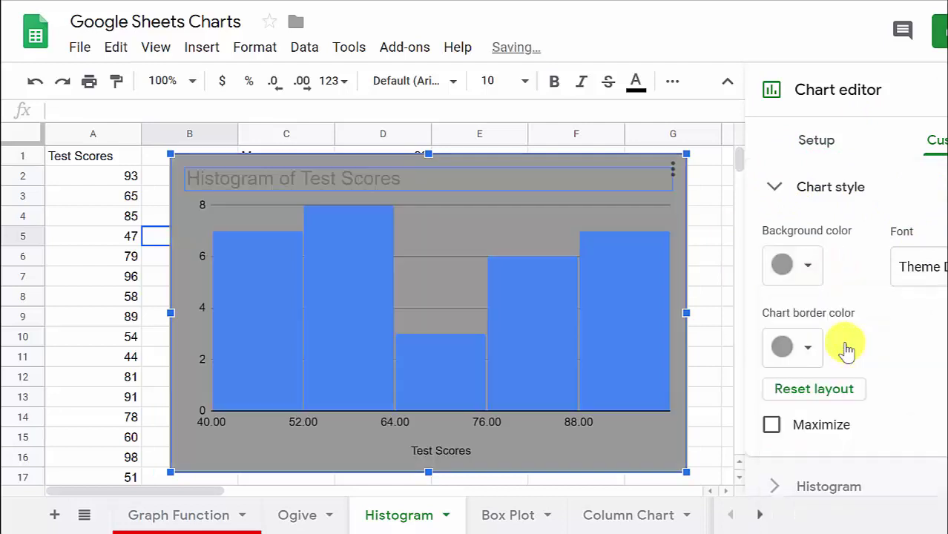
# Step: Try bright green as the chart border color, and set the border to red
pyautogui.click(808, 352)
pyautogui.click(873, 447)
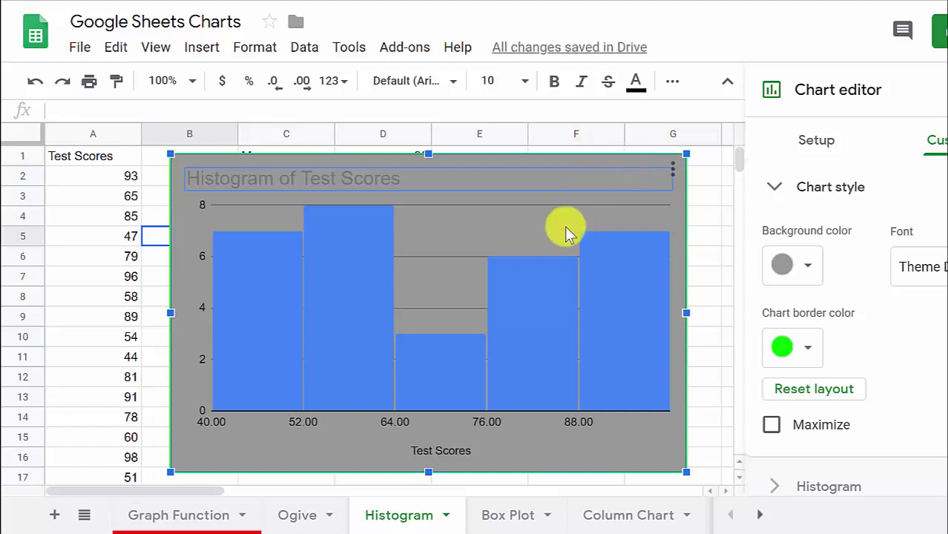
pyautogui.click(813, 349)
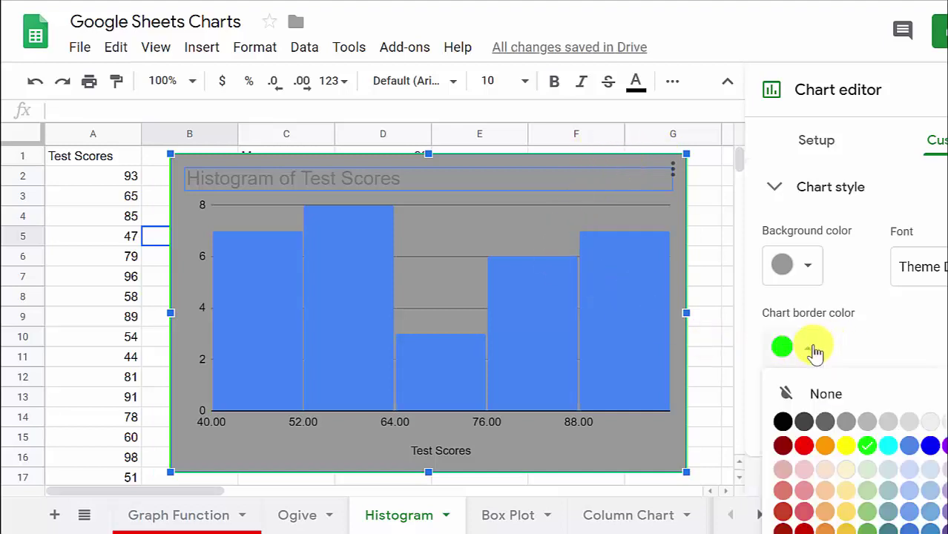
pyautogui.click(805, 446)
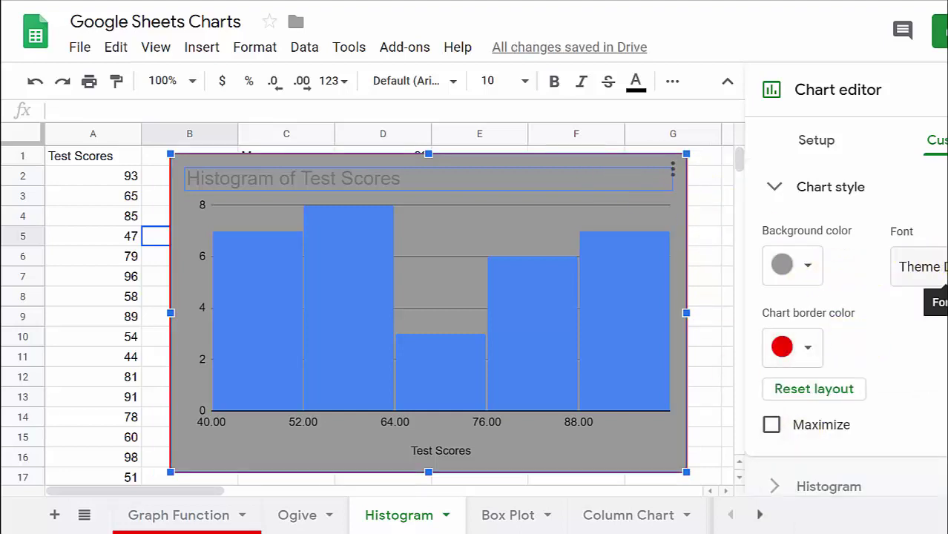
# Step: Try maximizing the histogram within its chart area, and turn the option off again
pyautogui.scroll(-1, 782, 310)
pyautogui.click(772, 329)
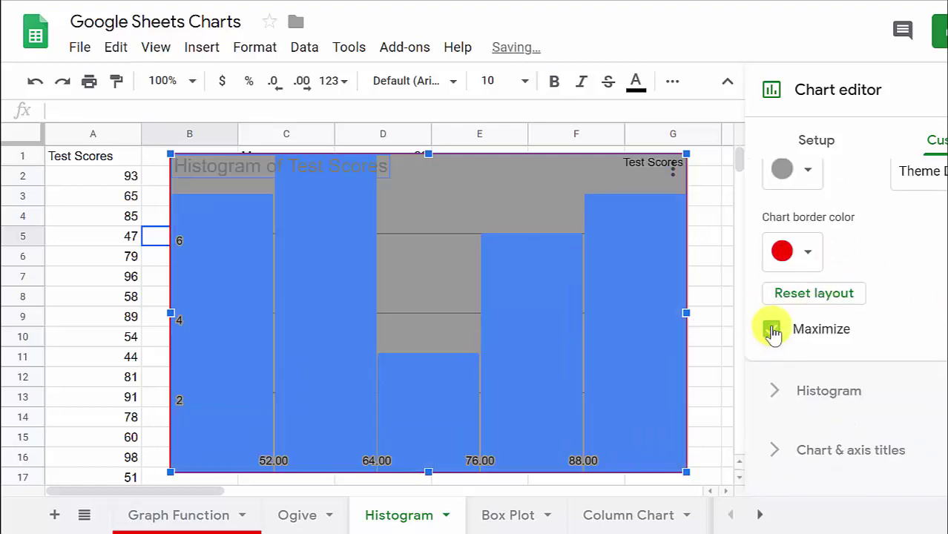
pyautogui.click(771, 331)
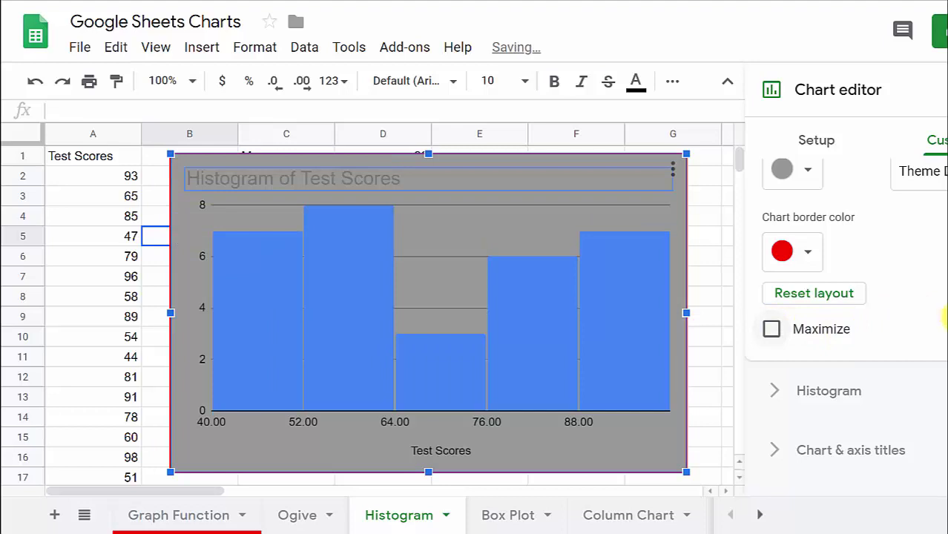
# Step: Try showing item dividers in the histogram's bars, and turn them off again
pyautogui.click(779, 393)
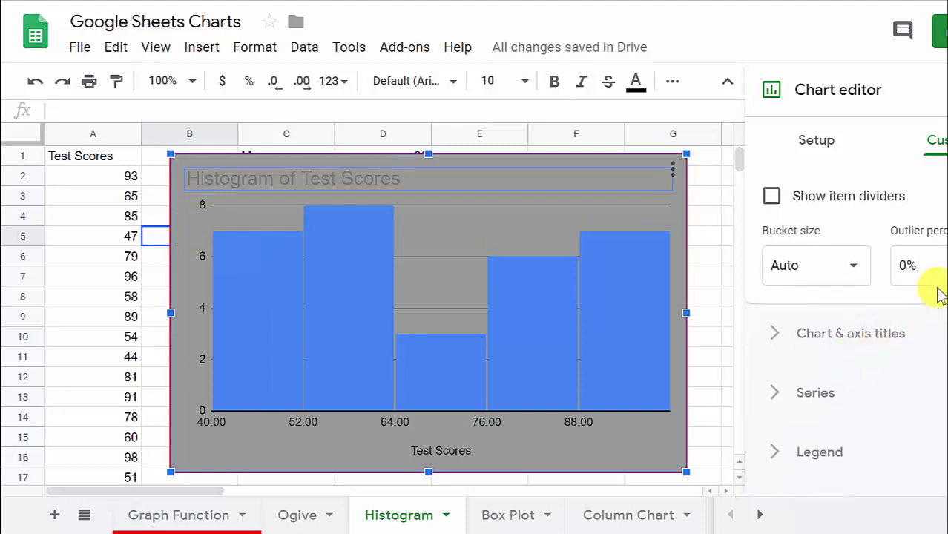
pyautogui.scroll(2, 930, 344)
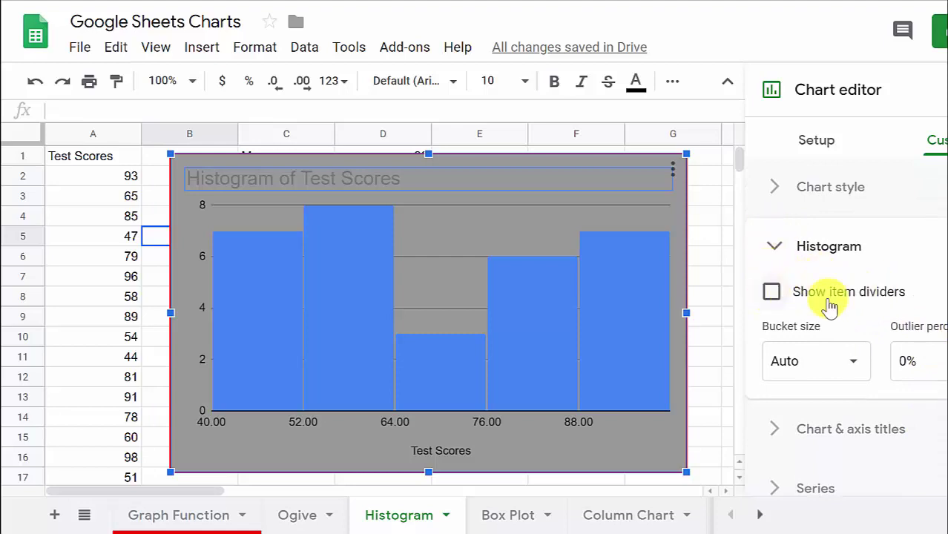
pyautogui.click(771, 293)
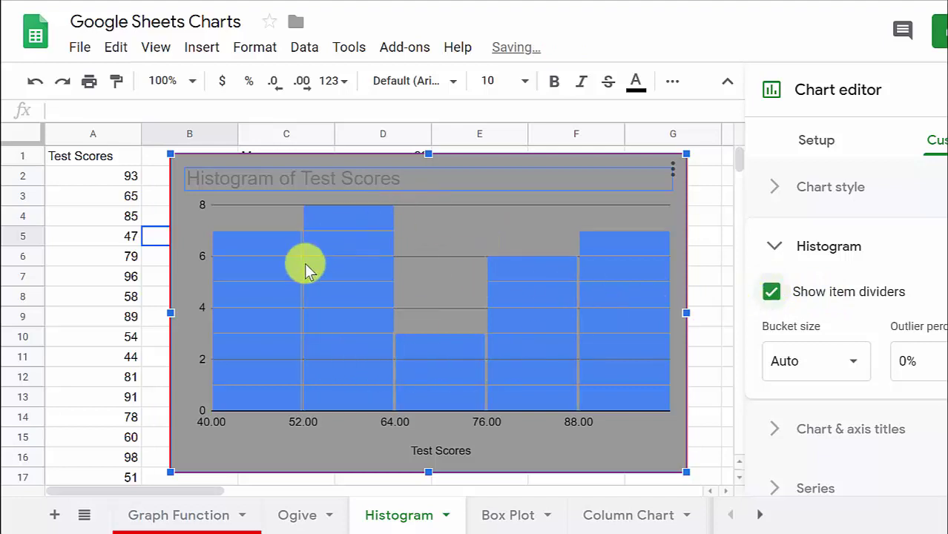
pyautogui.click(771, 294)
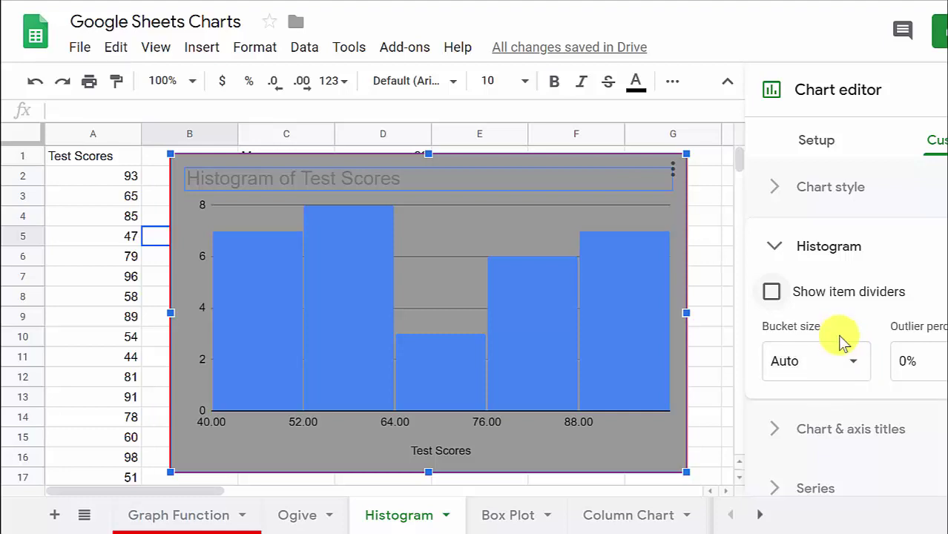
# Step: Set the histogram's bucket size to 10
pyautogui.click(854, 363)
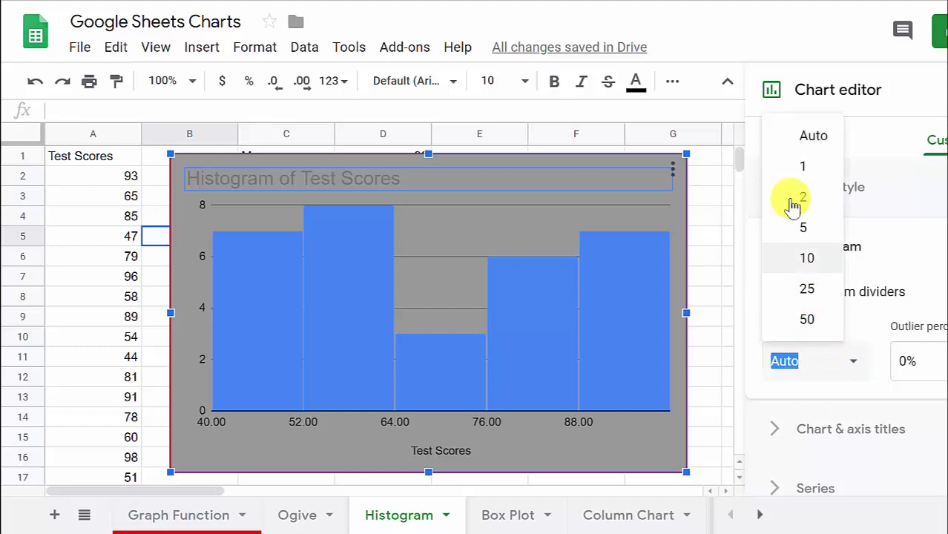
pyautogui.click(807, 260)
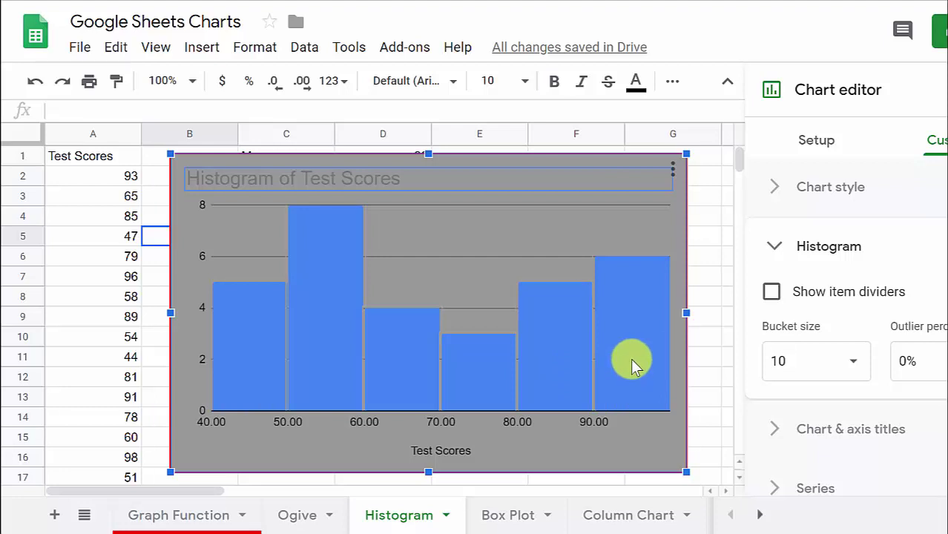
pyautogui.click(854, 364)
pyautogui.click(853, 364)
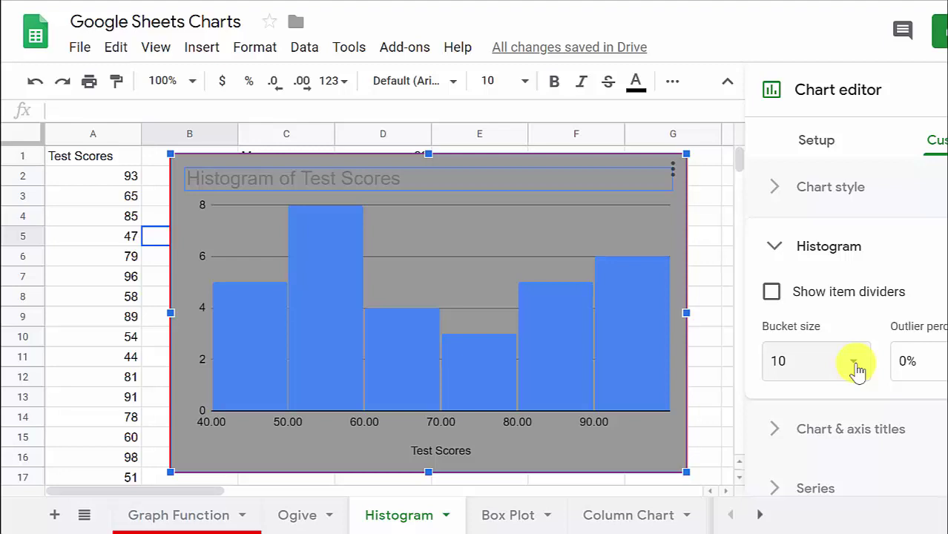
# Step: Try a custom bucket size of 8, and return the bucket size to 10
pyautogui.click(855, 365)
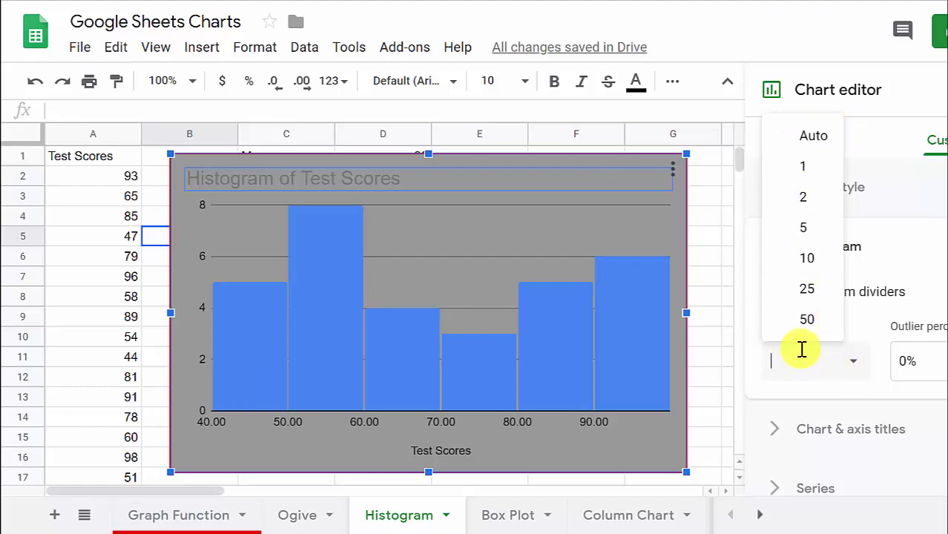
pyautogui.press('Return')
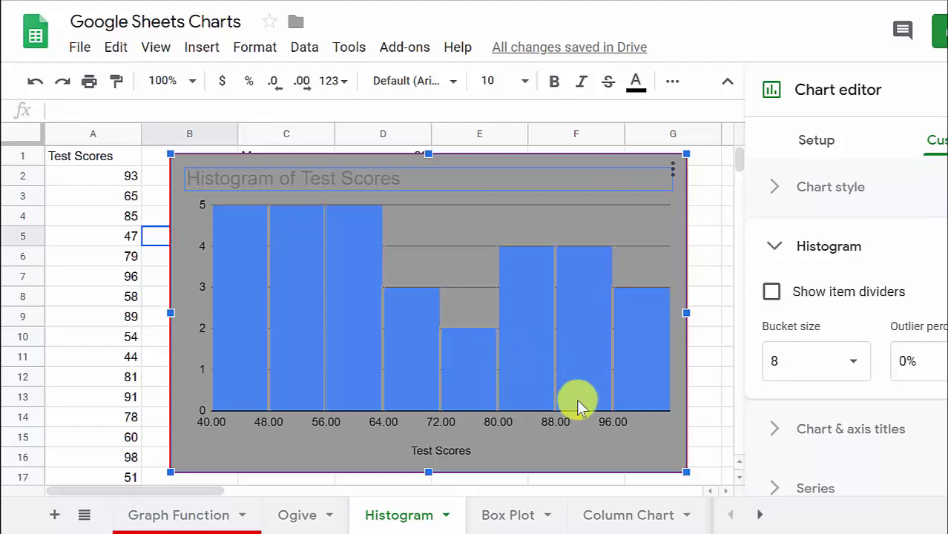
pyautogui.click(853, 364)
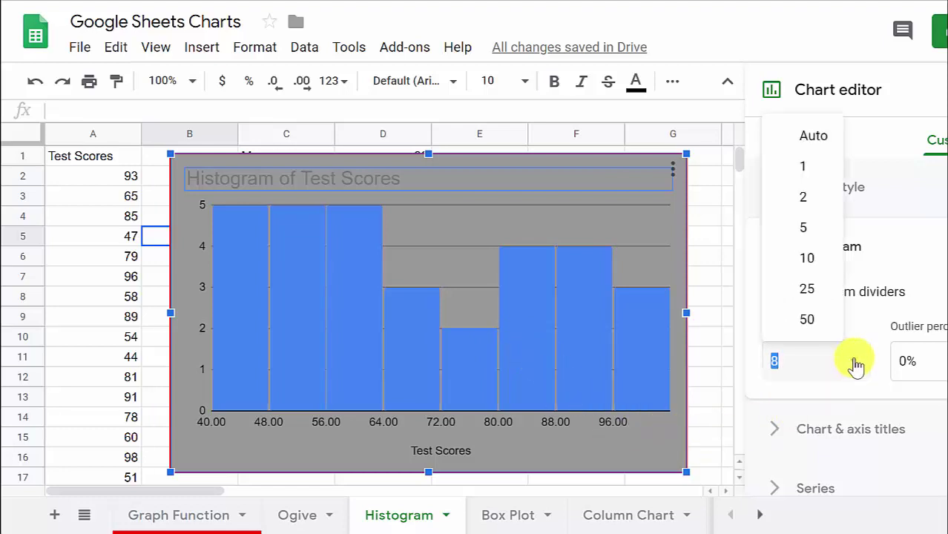
pyautogui.click(810, 263)
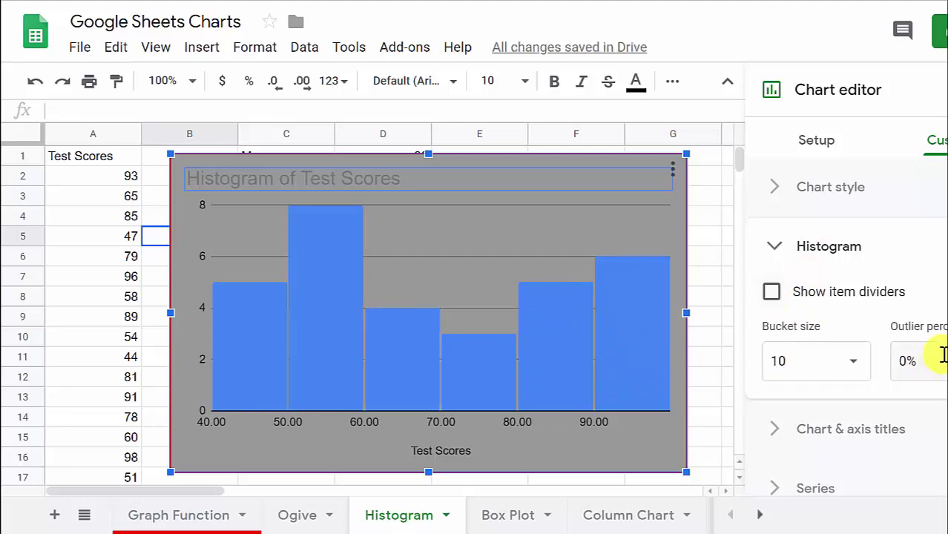
# Step: Shorten the chart title text to "Test Scores" and set the title's text color to black
pyautogui.scroll(-3, 942, 286)
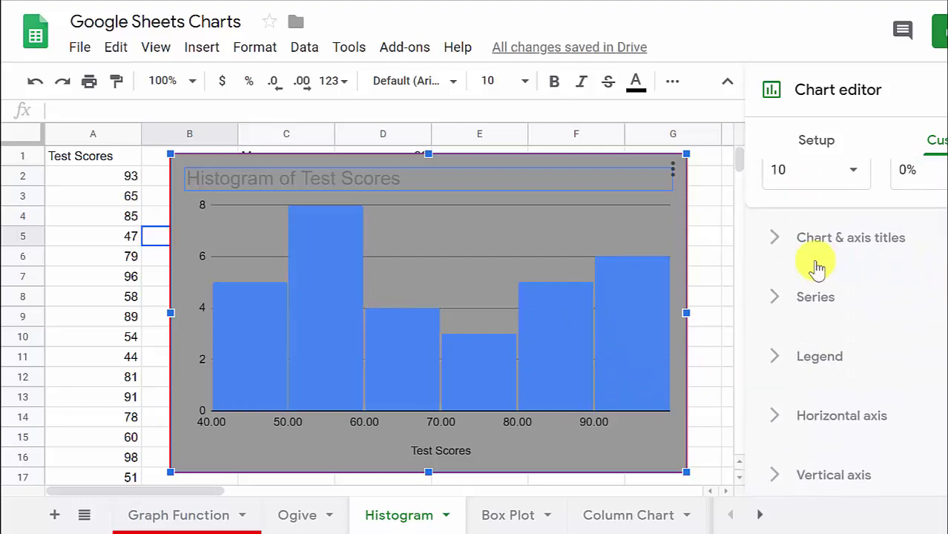
pyautogui.click(780, 247)
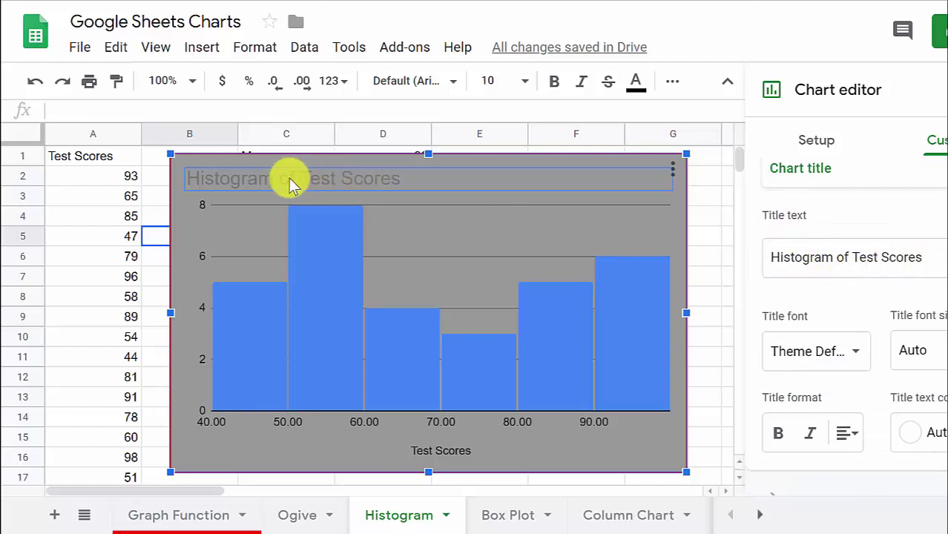
pyautogui.click(853, 259)
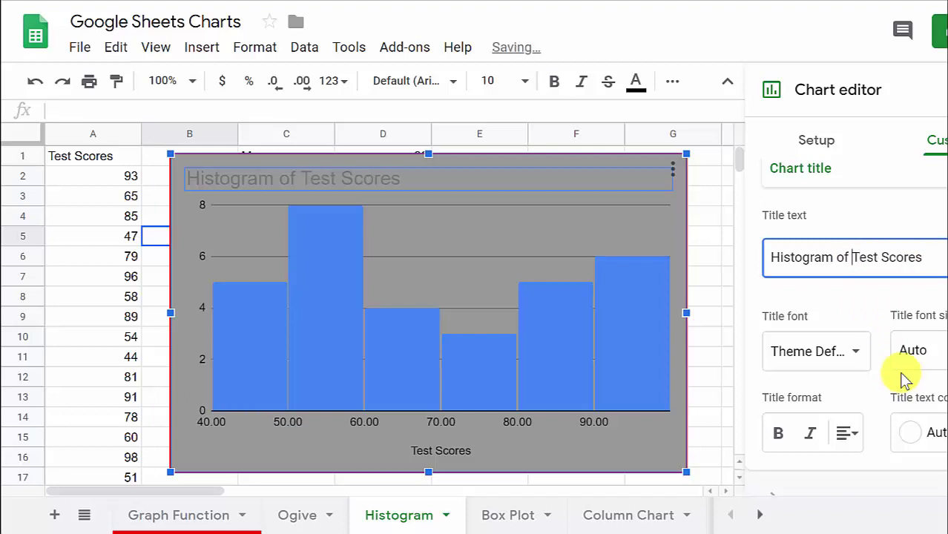
pyautogui.hotkey('ctrl', 'BackSpace')
pyautogui.hotkey('ctrl', 'BackSpace')
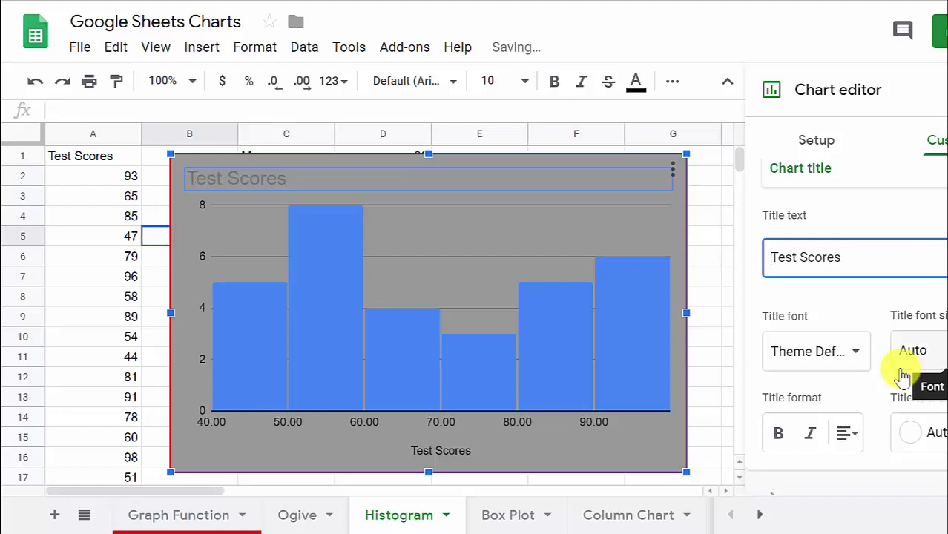
pyautogui.click(920, 432)
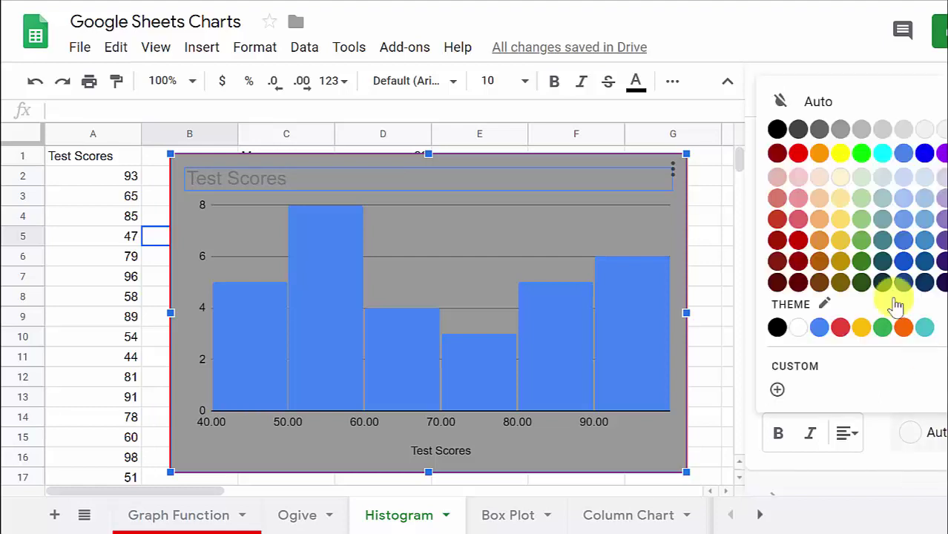
pyautogui.click(776, 130)
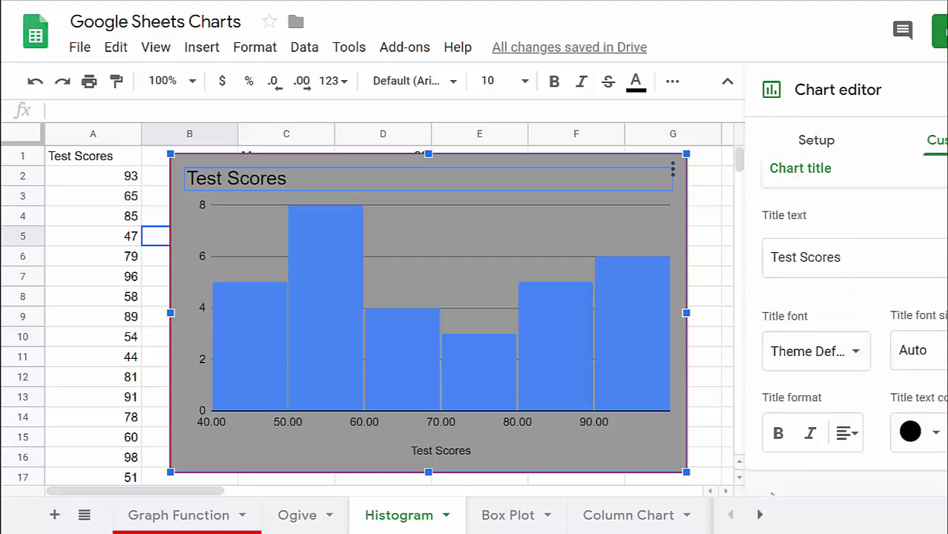
# Step: Set the text color of the histogram's horizontal axis title to black
pyautogui.scroll(2, 846, 319)
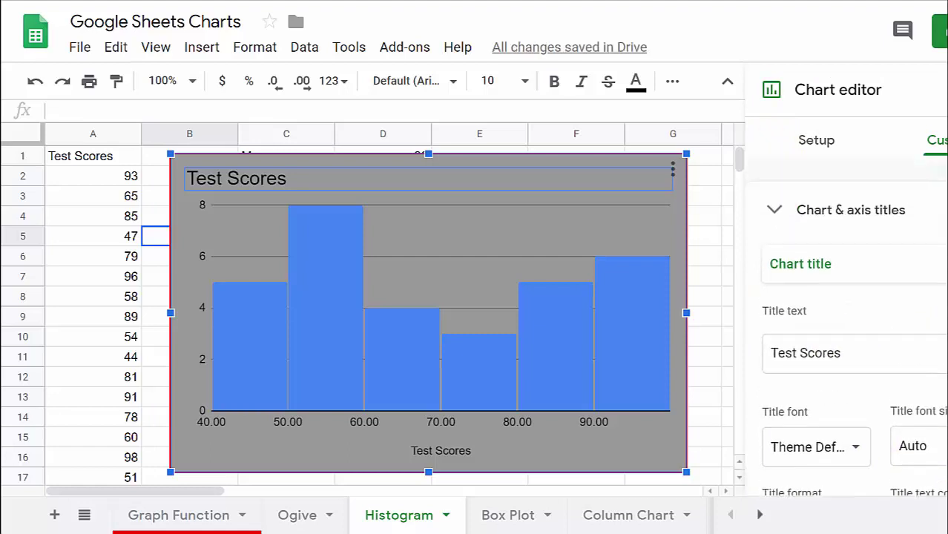
pyautogui.click(875, 271)
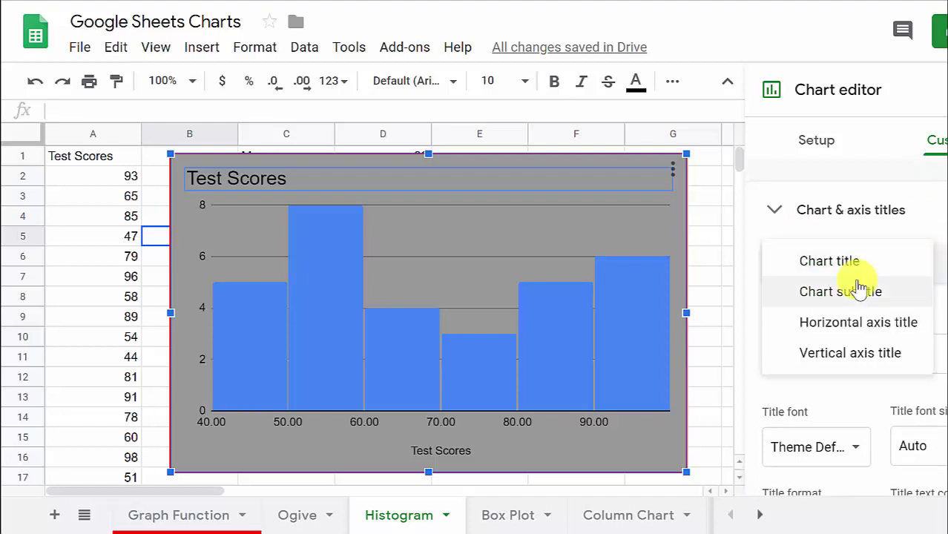
pyautogui.click(835, 330)
pyautogui.scroll(-1, 853, 339)
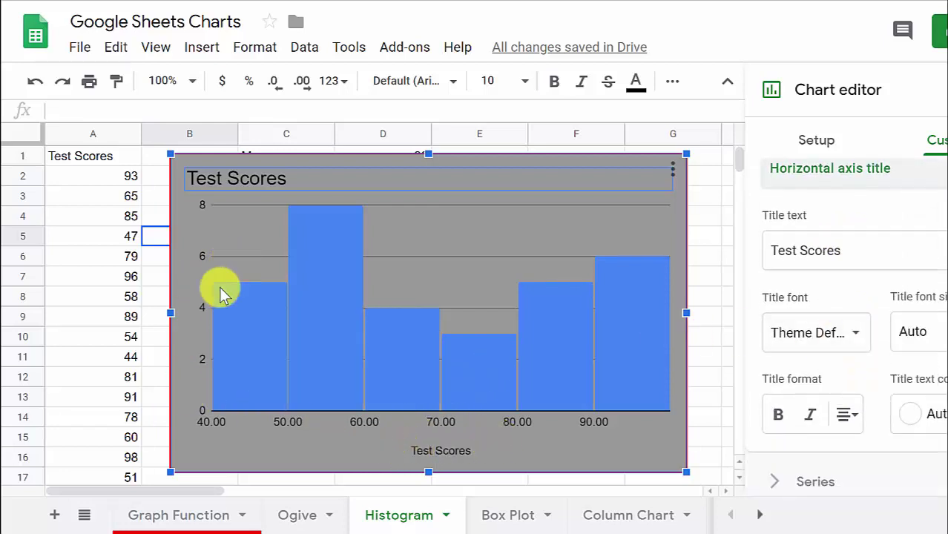
pyautogui.click(927, 414)
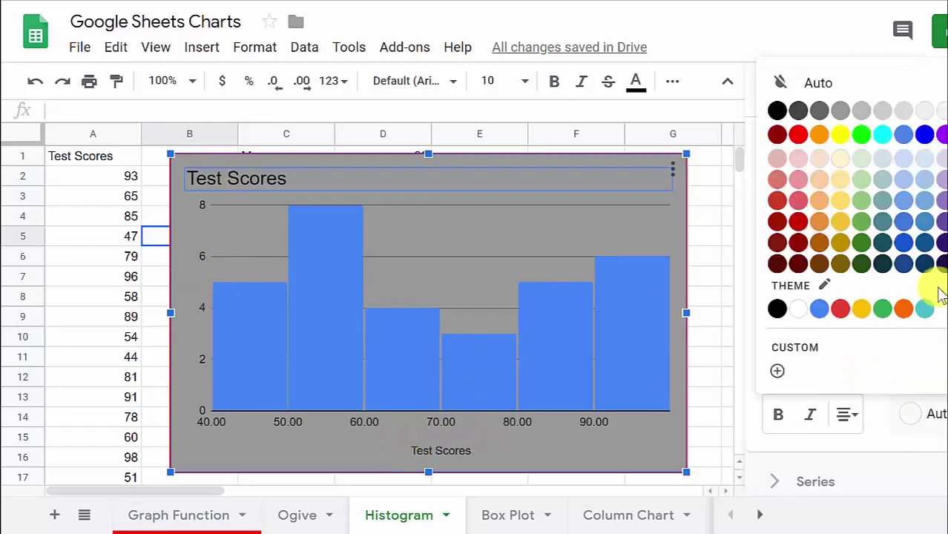
pyautogui.click(777, 112)
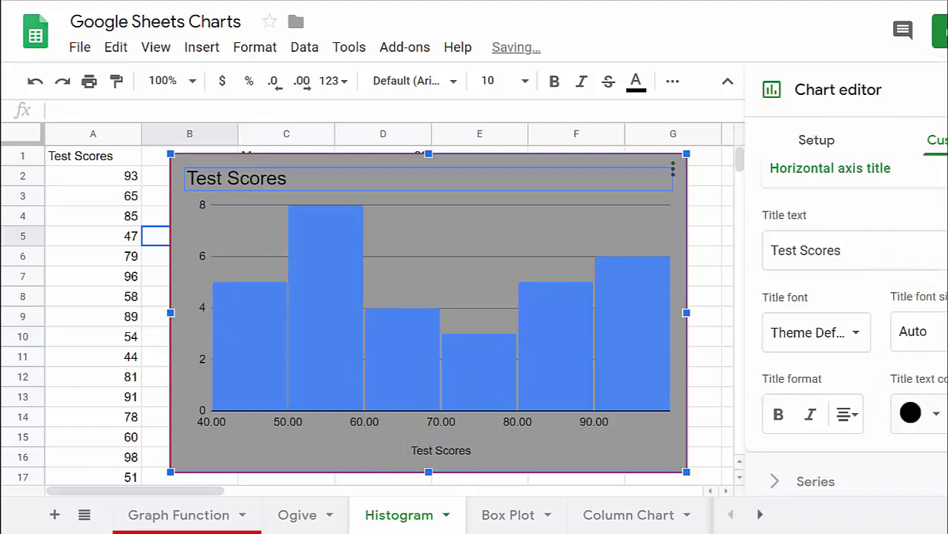
# Step: Add the vertical axis title "Test cores" to the histogram and set its text color to black
pyautogui.click(853, 169)
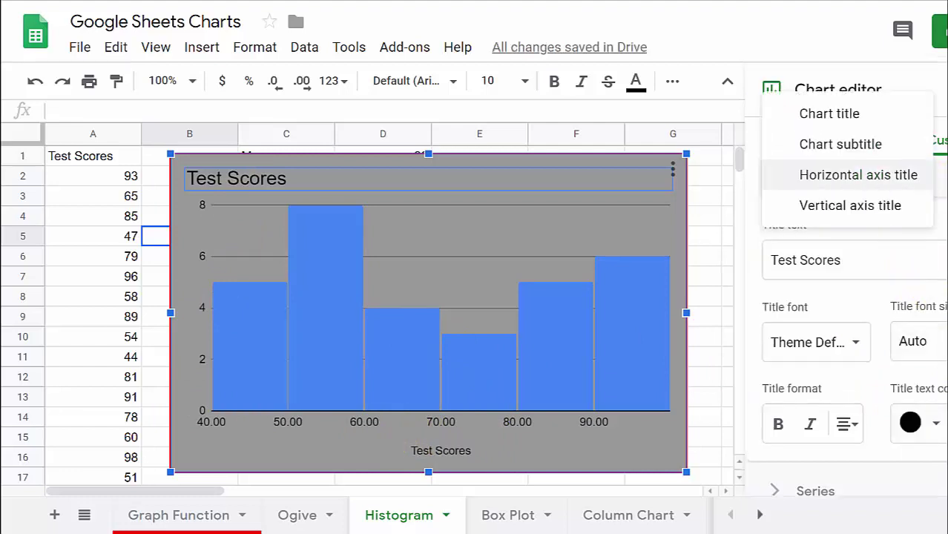
pyautogui.click(823, 205)
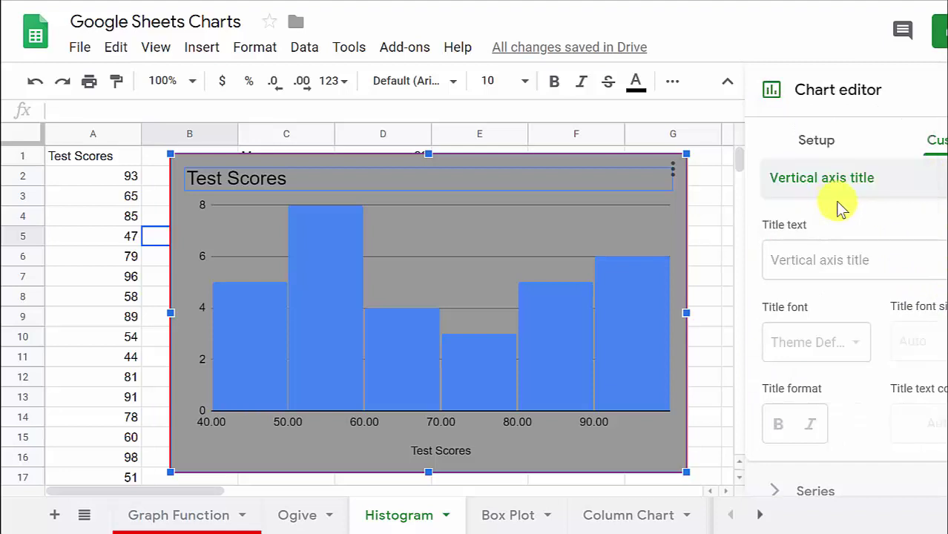
pyautogui.click(838, 265)
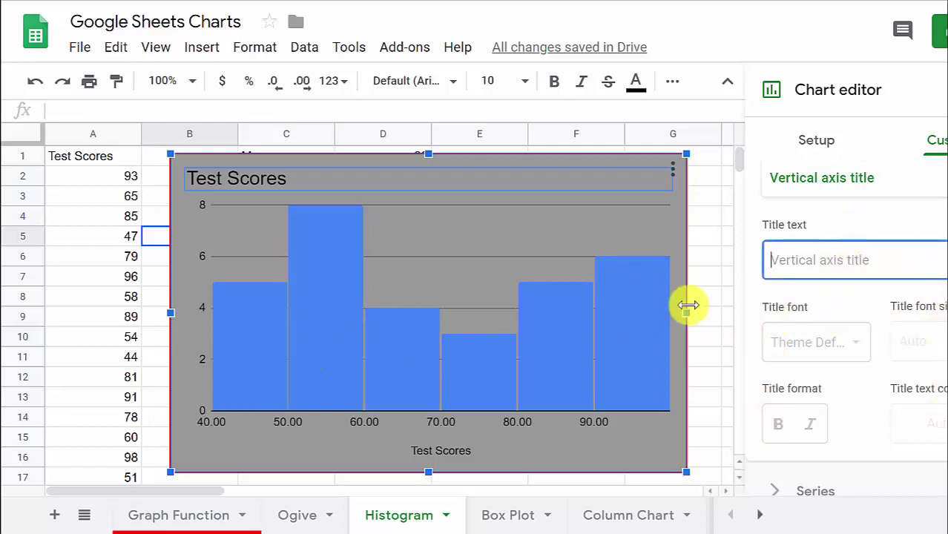
pyautogui.write('Test S')
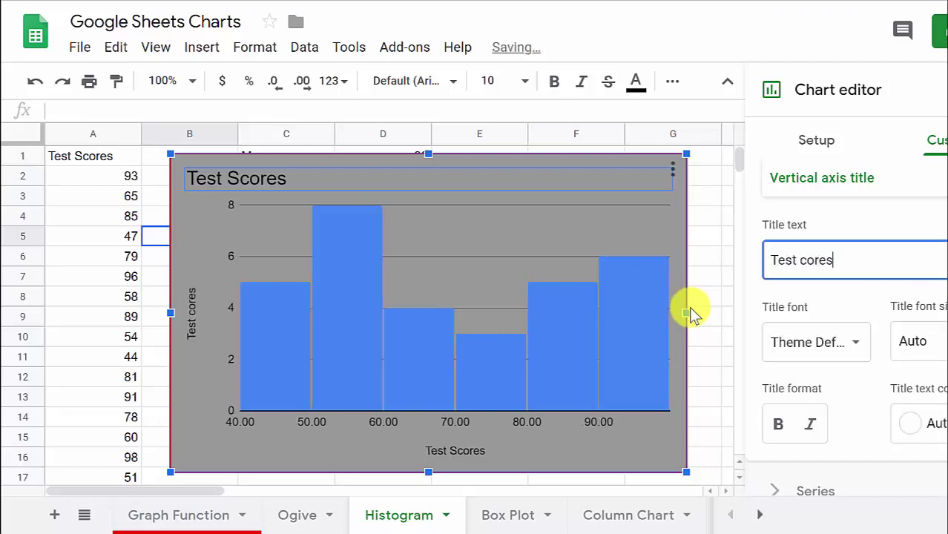
pyautogui.click(916, 423)
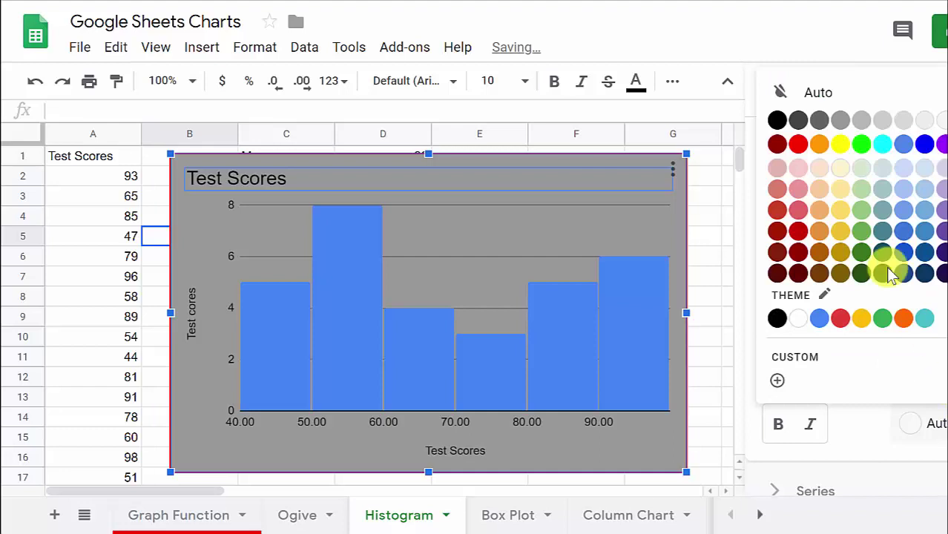
pyautogui.click(783, 126)
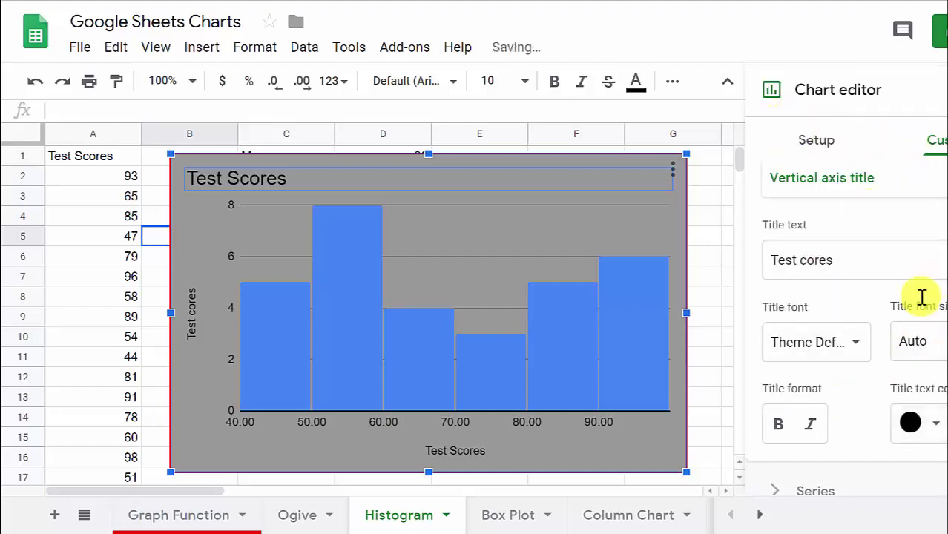
# Step: Try red for the histogram's bars, and change the series color to a medium blue
pyautogui.scroll(-1, 920, 293)
pyautogui.scroll(-2, 920, 293)
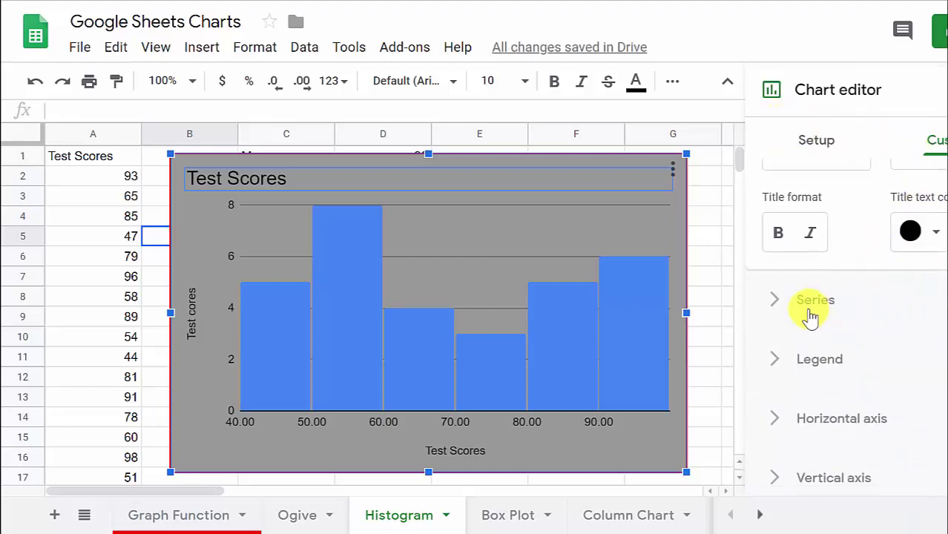
pyautogui.click(788, 305)
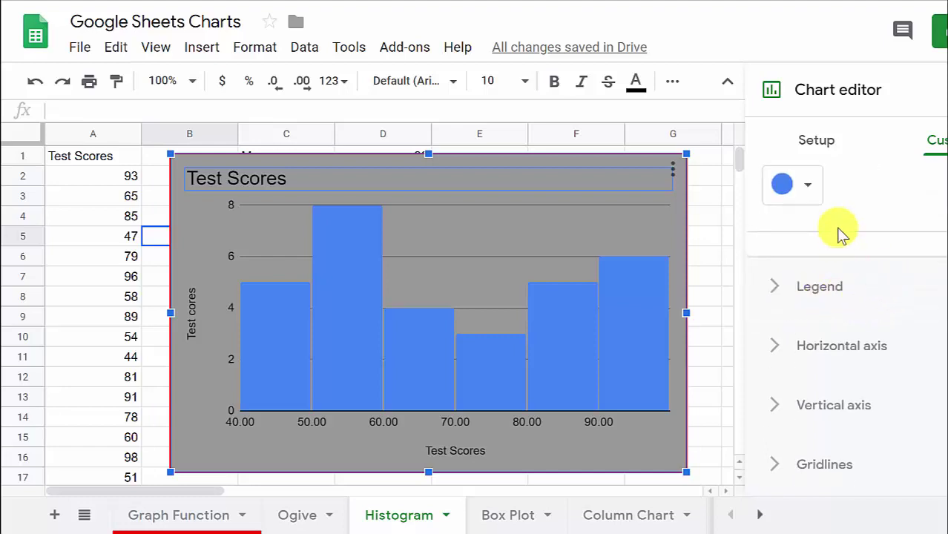
pyautogui.click(809, 186)
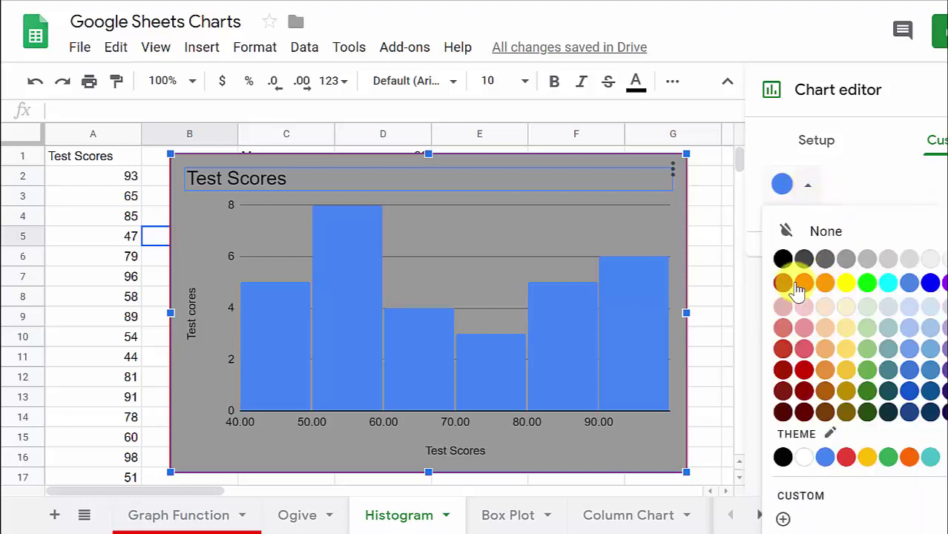
pyautogui.click(785, 278)
pyautogui.click(808, 185)
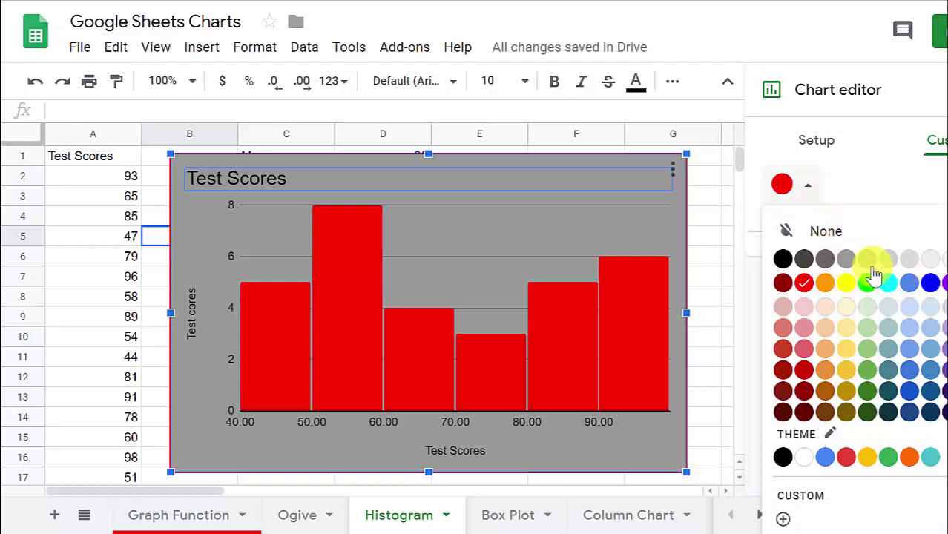
pyautogui.click(910, 373)
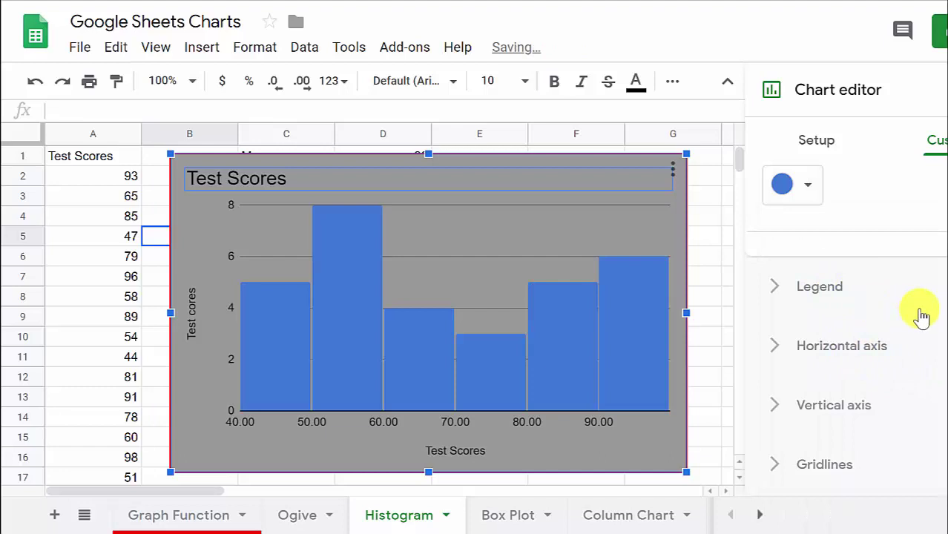
# Step: Keep the legend font size at Auto, try the Right legend position, and set the legend position to None
pyautogui.click(775, 287)
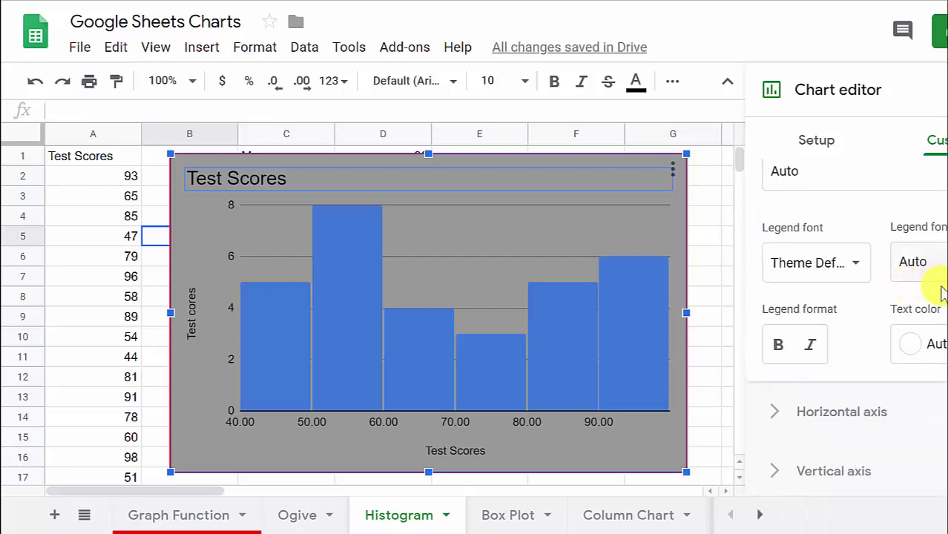
pyautogui.click(923, 267)
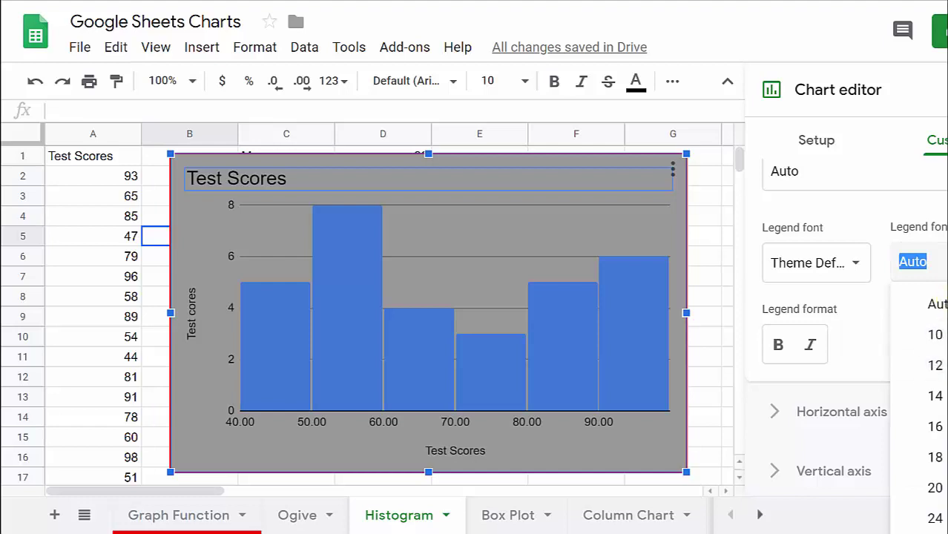
pyautogui.click(933, 305)
pyautogui.scroll(-1, 883, 279)
pyautogui.scroll(2, 882, 278)
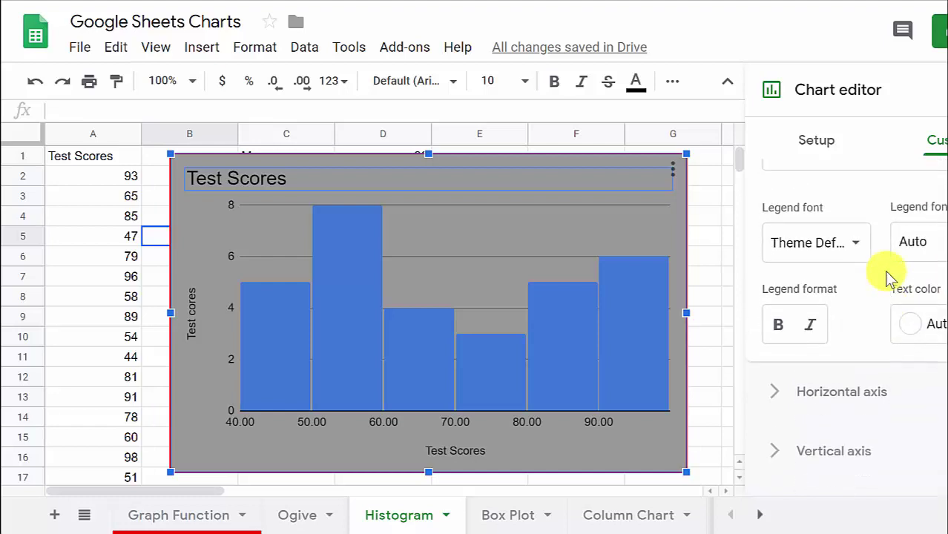
pyautogui.scroll(1, 890, 280)
pyautogui.click(853, 197)
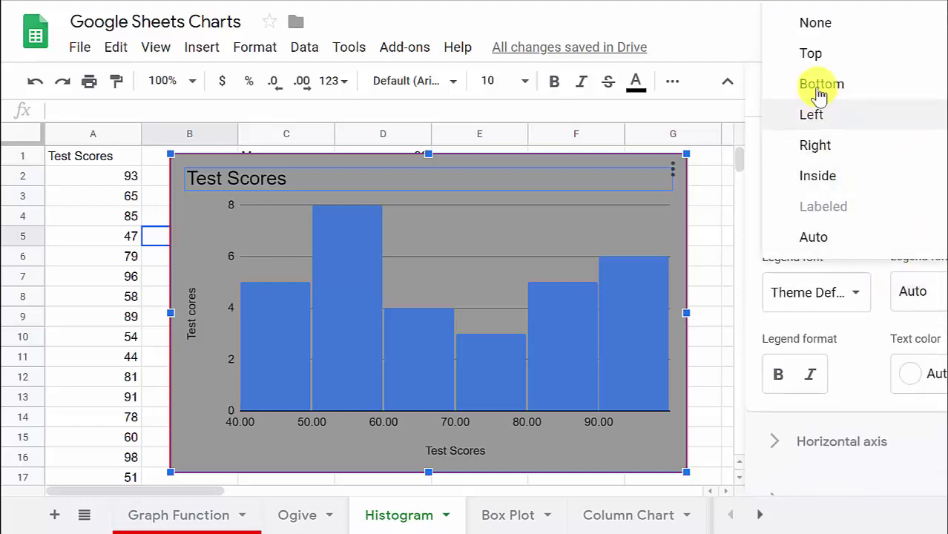
pyautogui.click(812, 146)
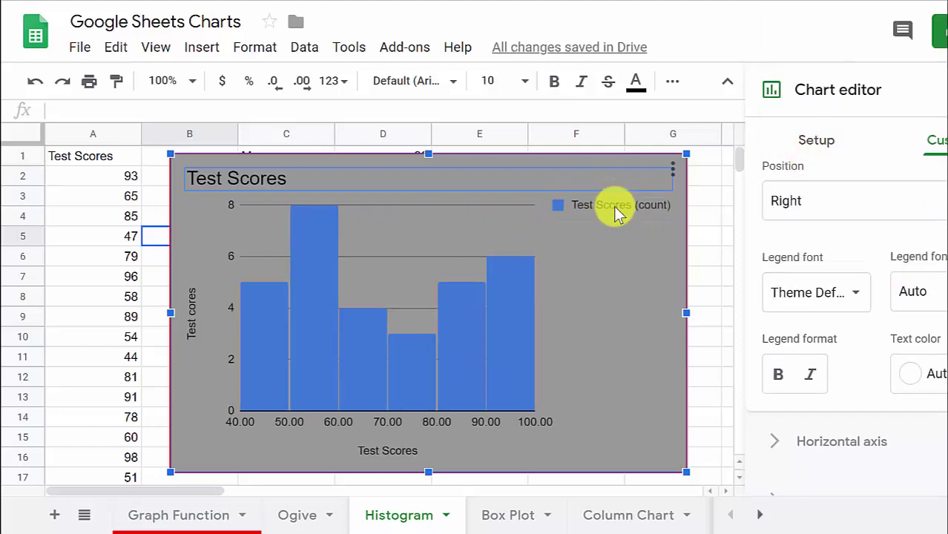
pyautogui.click(923, 202)
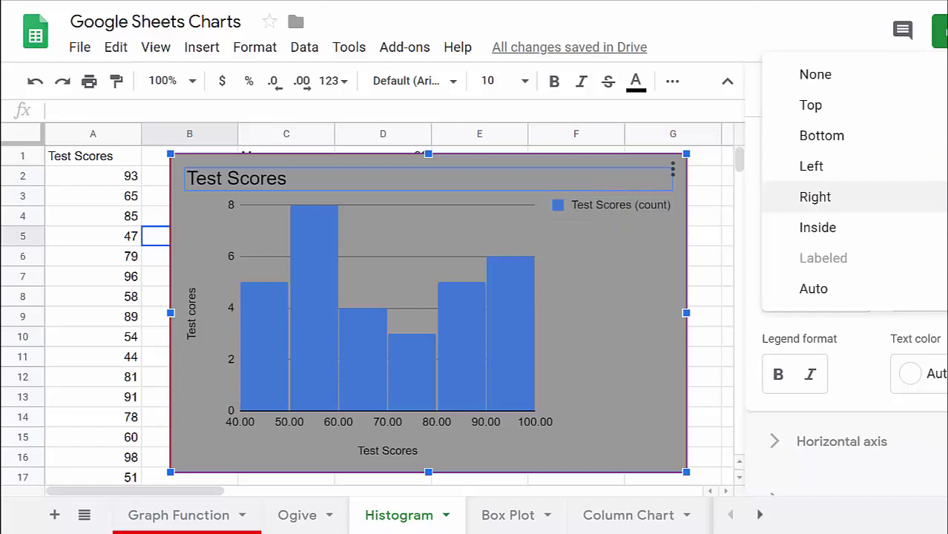
pyautogui.click(823, 77)
# Step: Set the text color of the histogram's horizontal axis labels to white
pyautogui.scroll(-3, 906, 244)
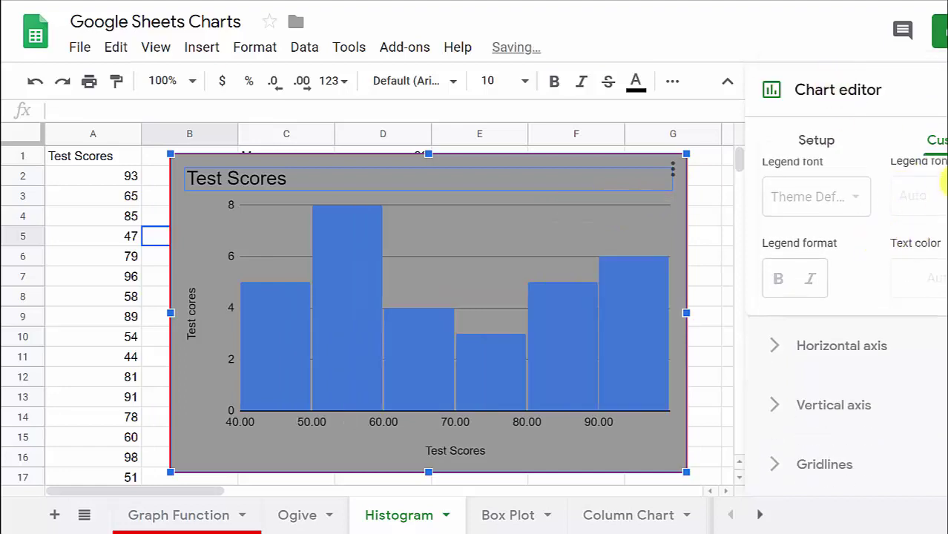
pyautogui.click(784, 348)
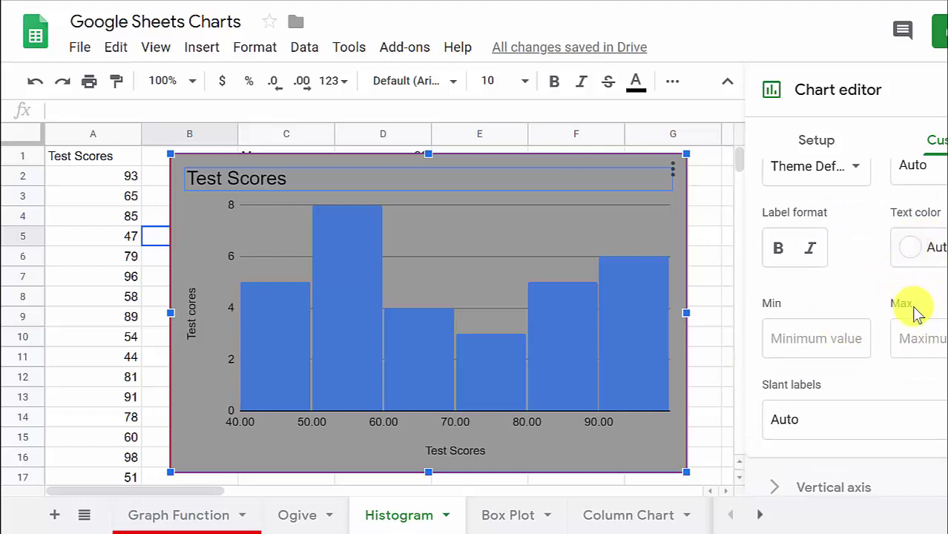
pyautogui.scroll(2, 920, 311)
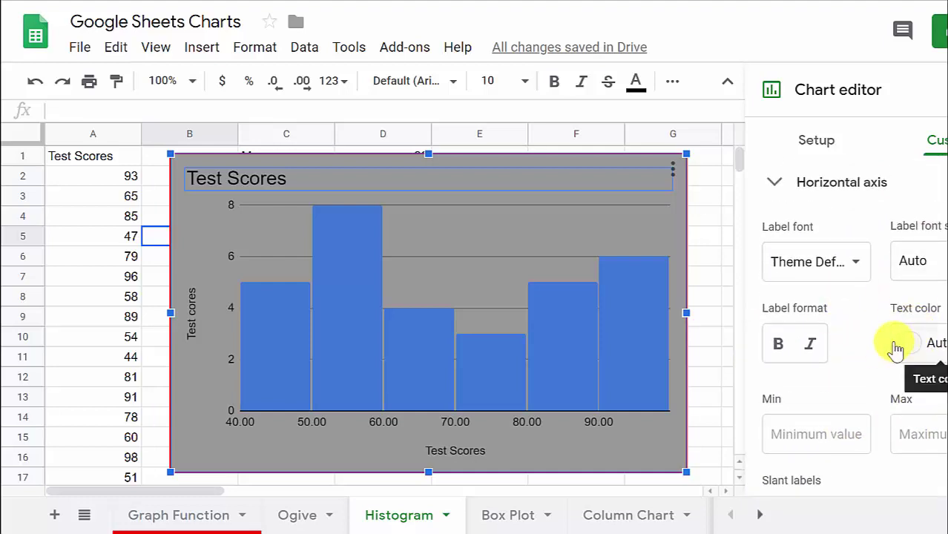
pyautogui.click(919, 344)
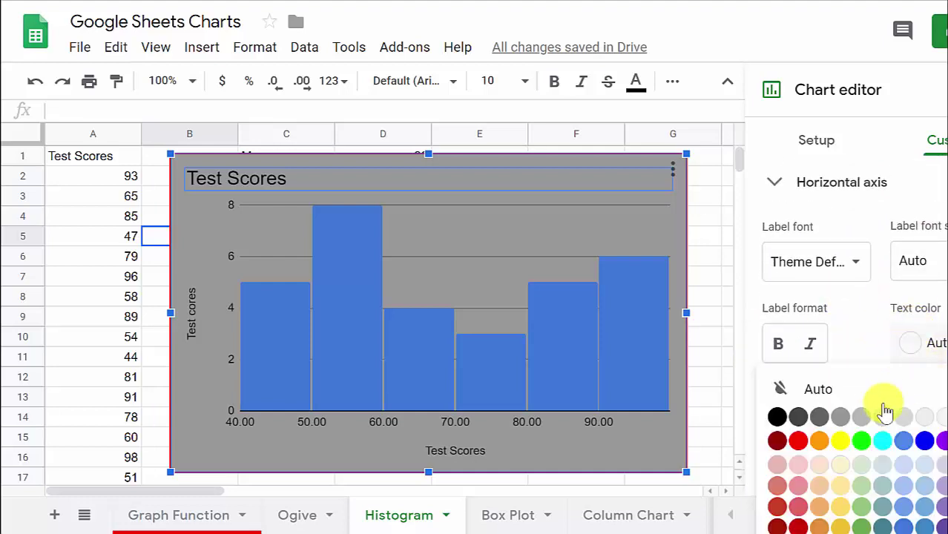
pyautogui.click(941, 417)
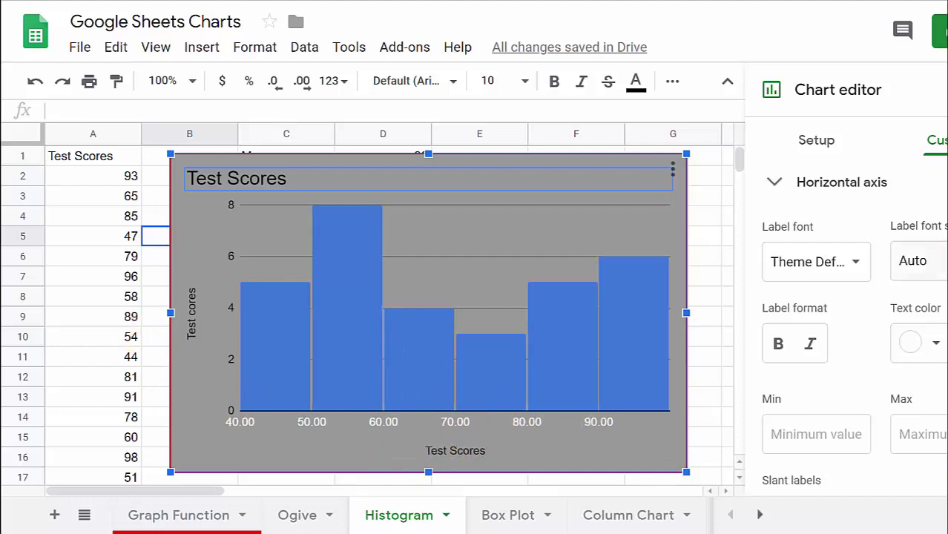
pyautogui.scroll(4, 927, 252)
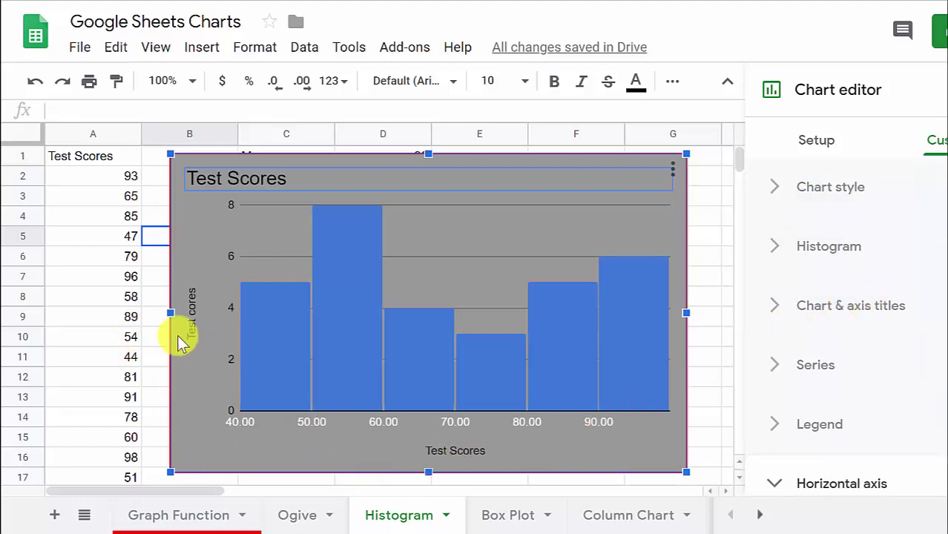
pyautogui.scroll(-5, 936, 295)
pyautogui.scroll(4, 936, 275)
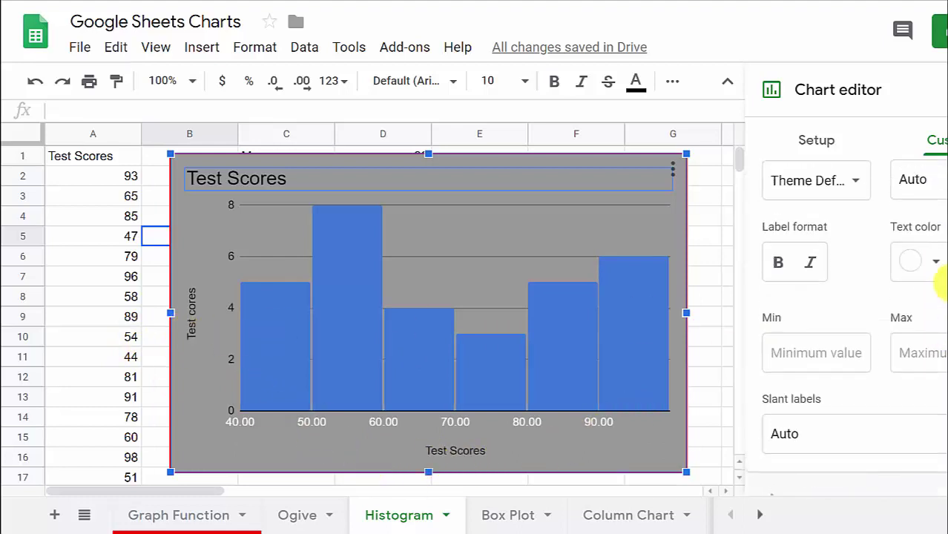
# Step: Try a horizontal axis range for the histogram with a minimum of 0 and a maximum of 110
pyautogui.scroll(-1, 912, 237)
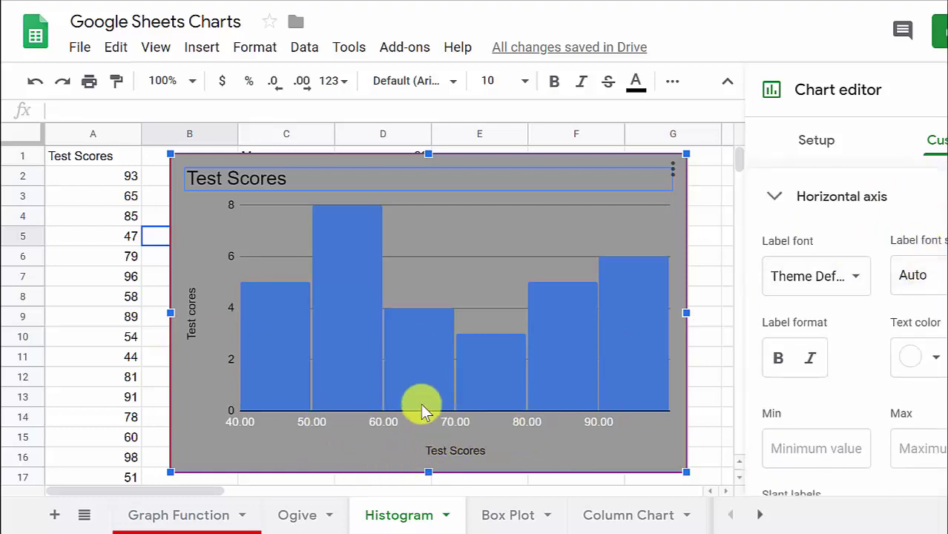
pyautogui.scroll(-3, 927, 258)
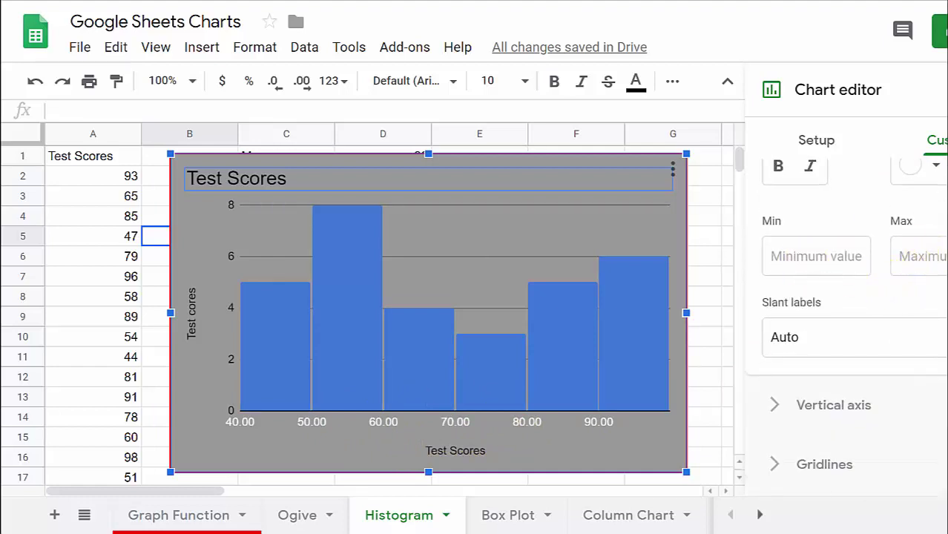
pyautogui.click(849, 265)
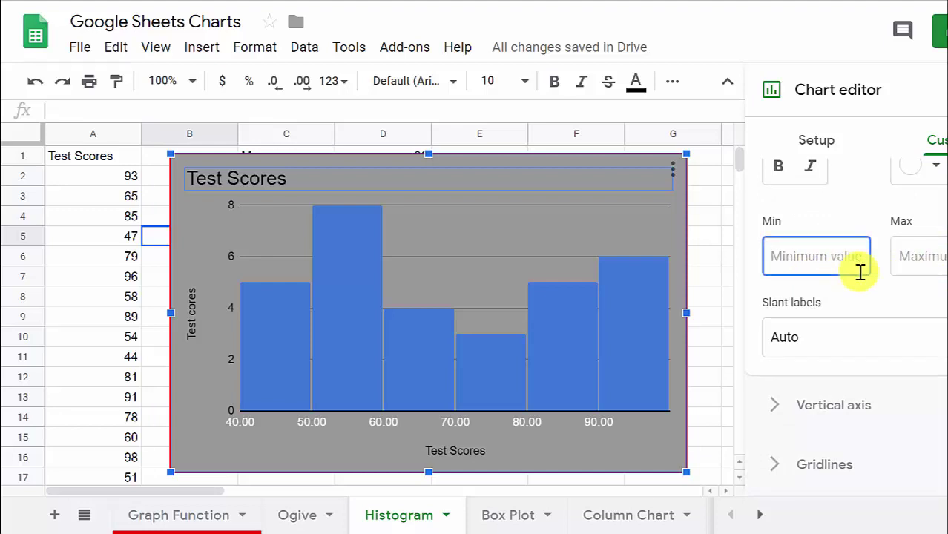
pyautogui.press('Tab')
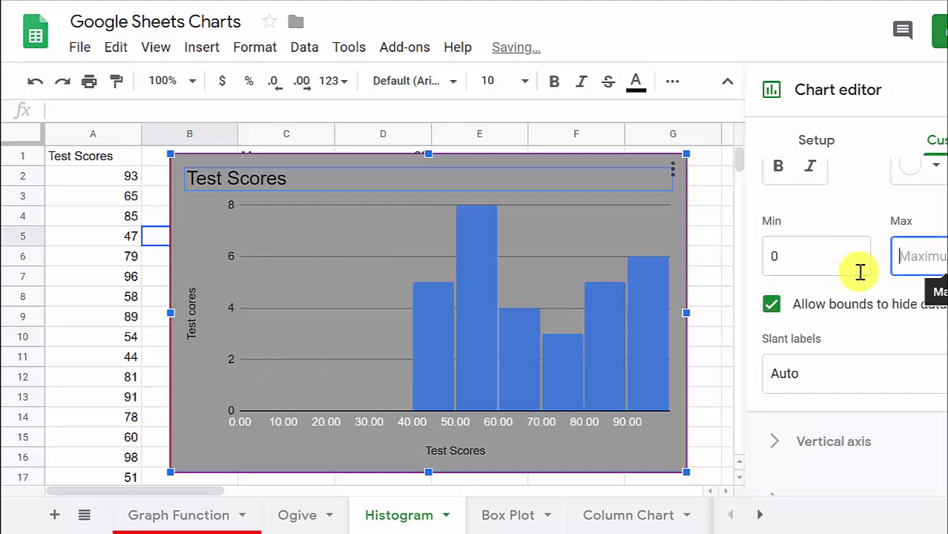
pyautogui.write('50')
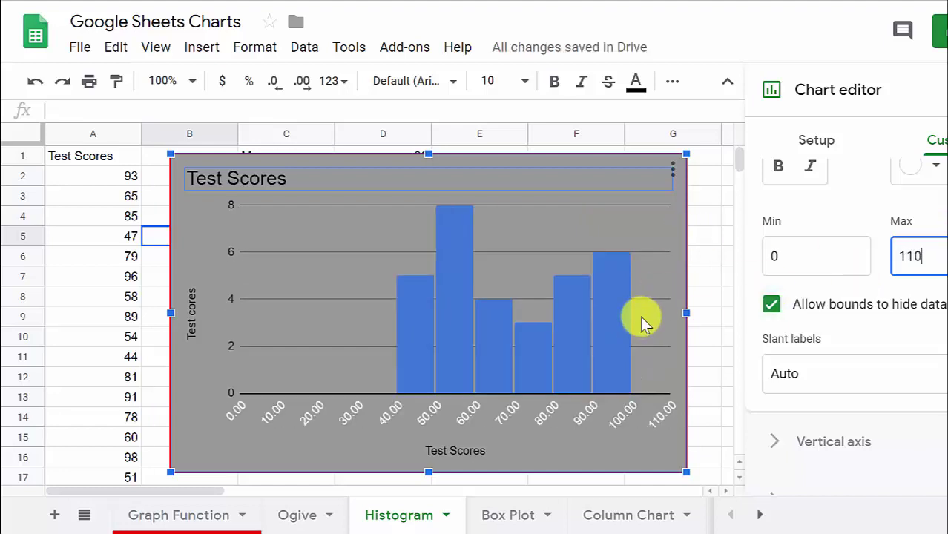
# Step: Clear the custom minimum and maximum values of the histogram's horizontal axis
pyautogui.click(812, 260)
pyautogui.press('BackSpace')
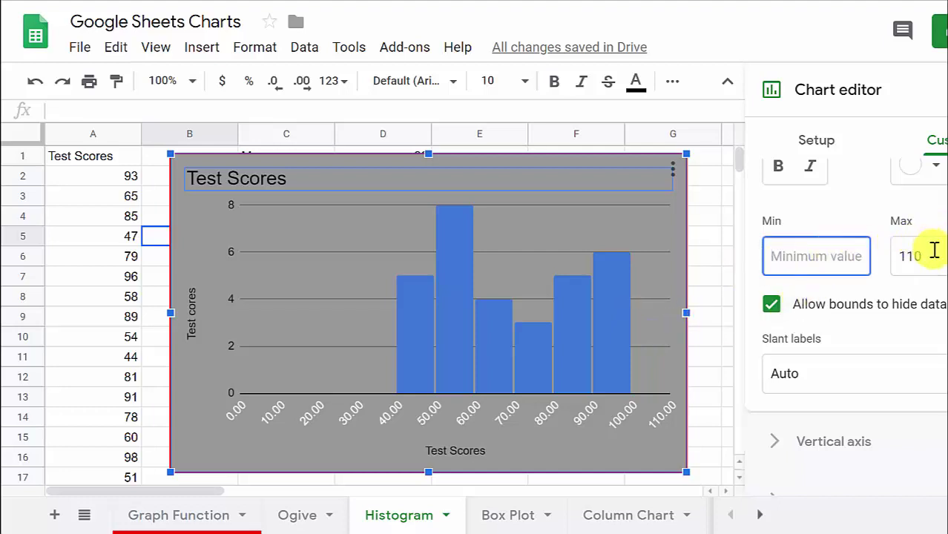
pyautogui.click(929, 252)
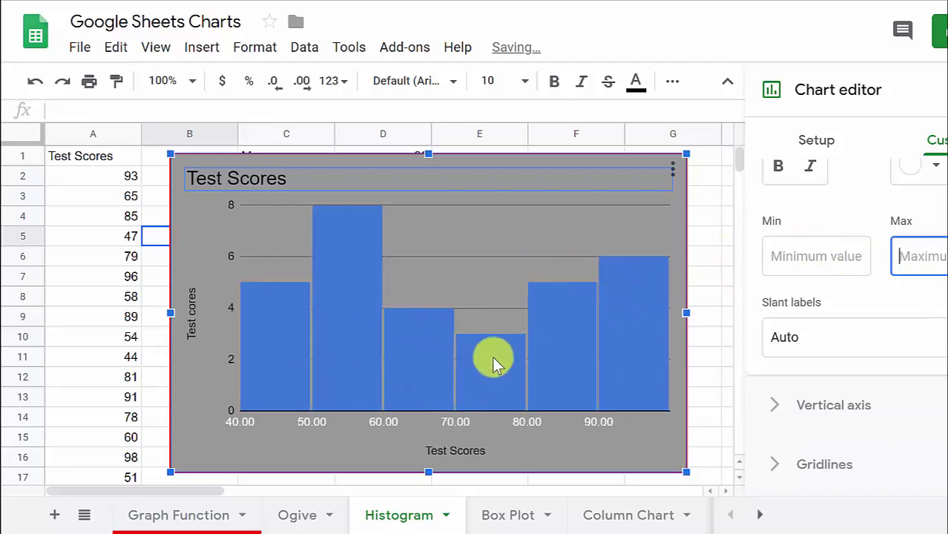
# Step: Set the text color of the histogram's vertical axis labels to white
pyautogui.click(780, 405)
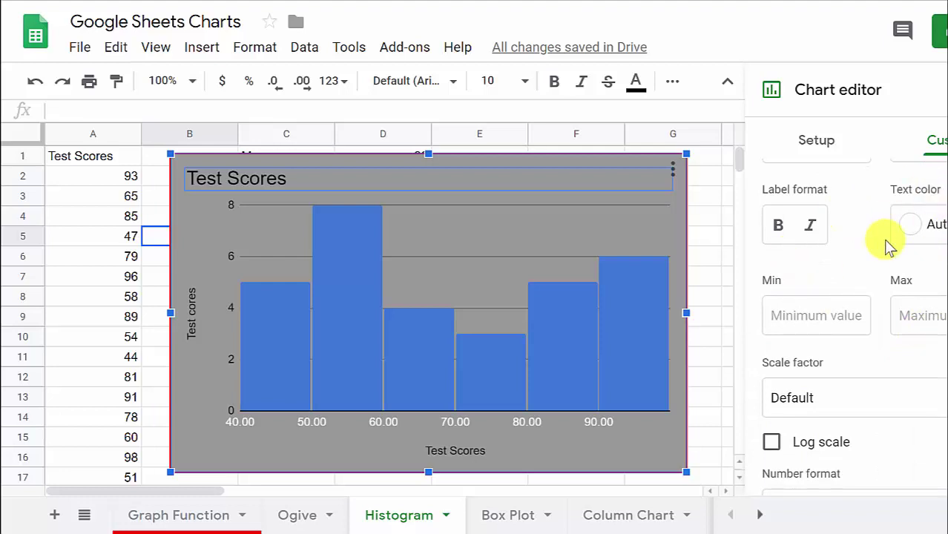
pyautogui.click(912, 224)
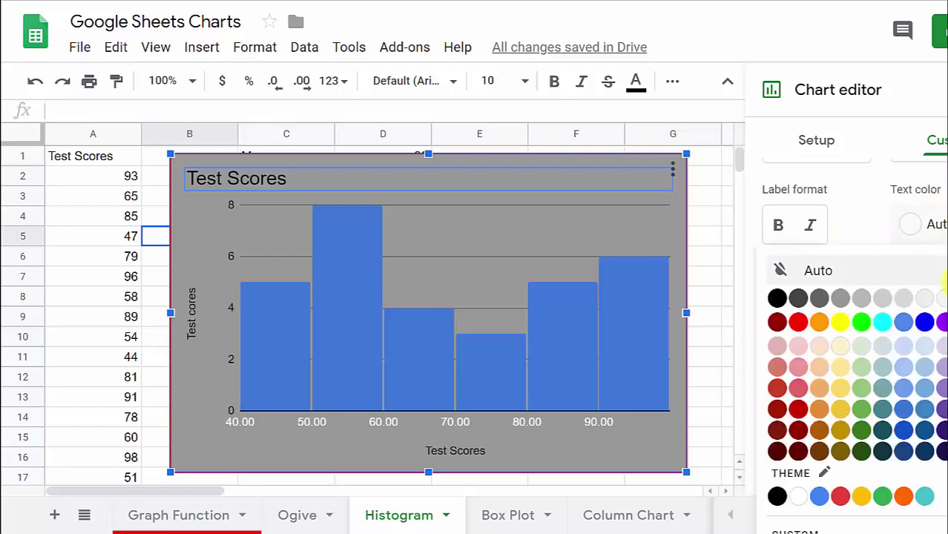
pyautogui.click(936, 297)
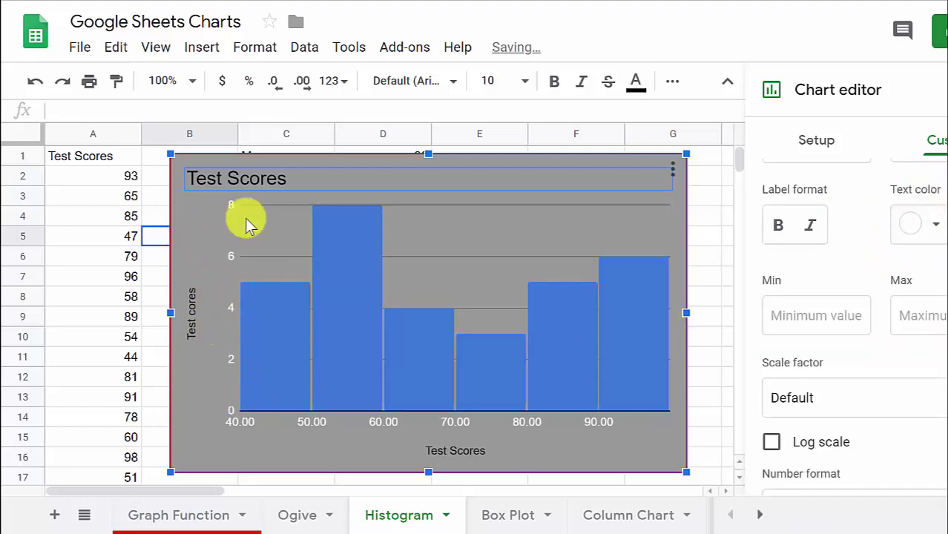
# Step: Try the log scale option for the histogram's vertical axis and turn it off again
pyautogui.scroll(-3, 904, 291)
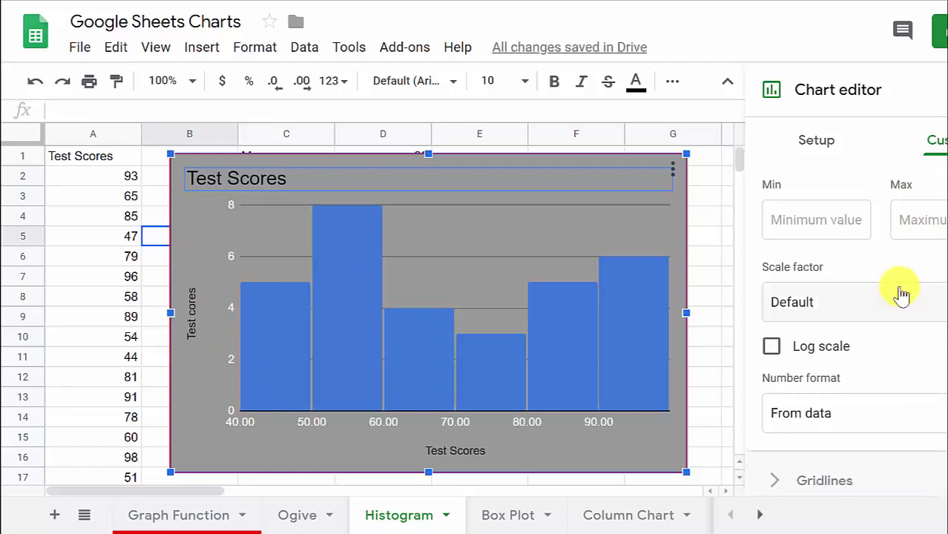
pyautogui.scroll(-1, 905, 296)
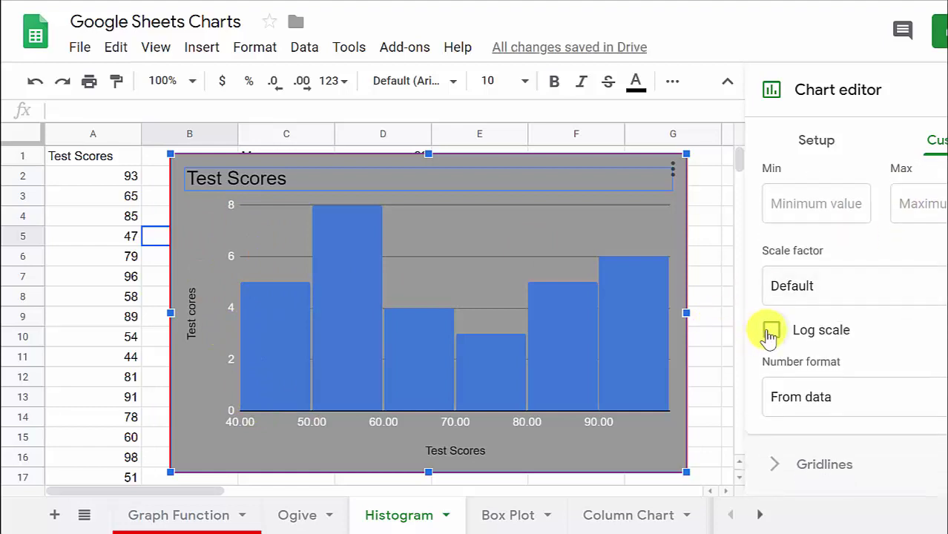
pyautogui.click(772, 330)
pyautogui.click(771, 331)
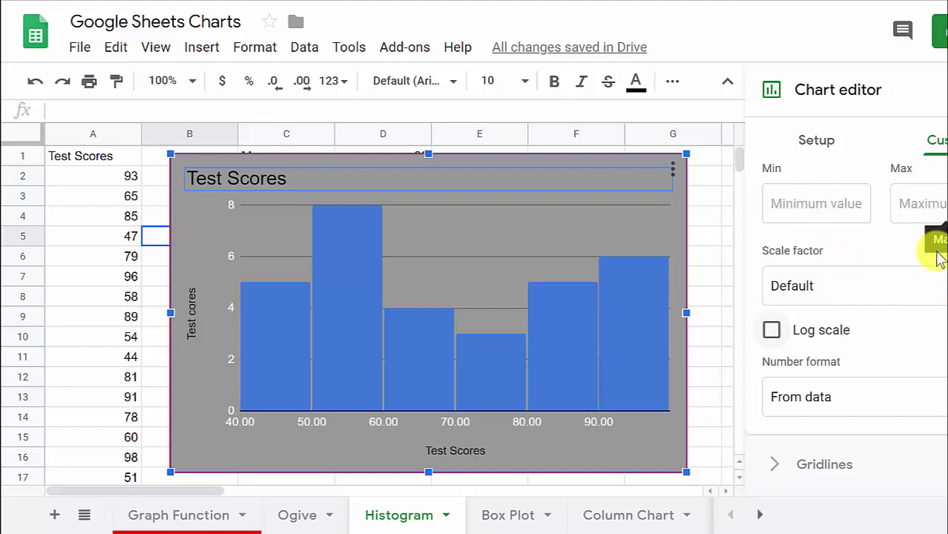
# Step: Review the histogram's vertical axis gridline settings and close the chart editor
pyautogui.click(781, 465)
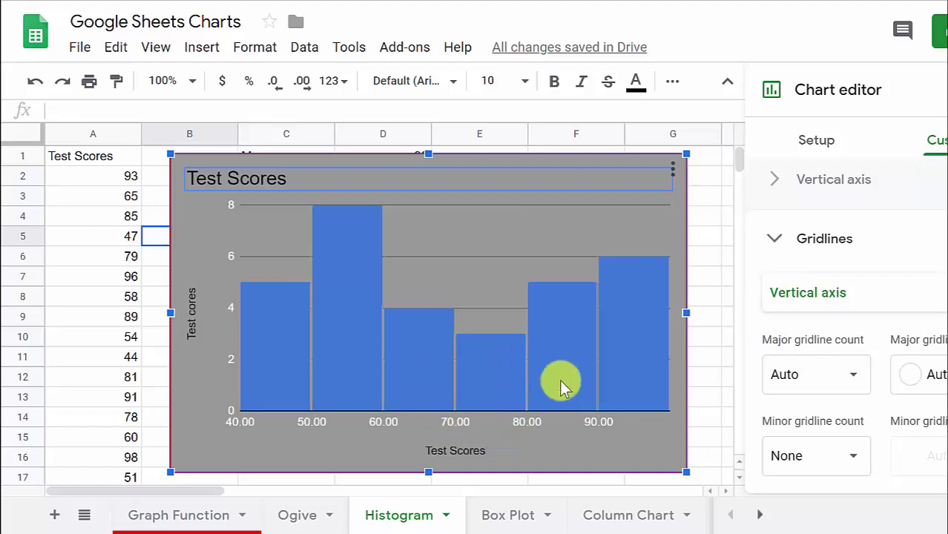
pyautogui.click(158, 275)
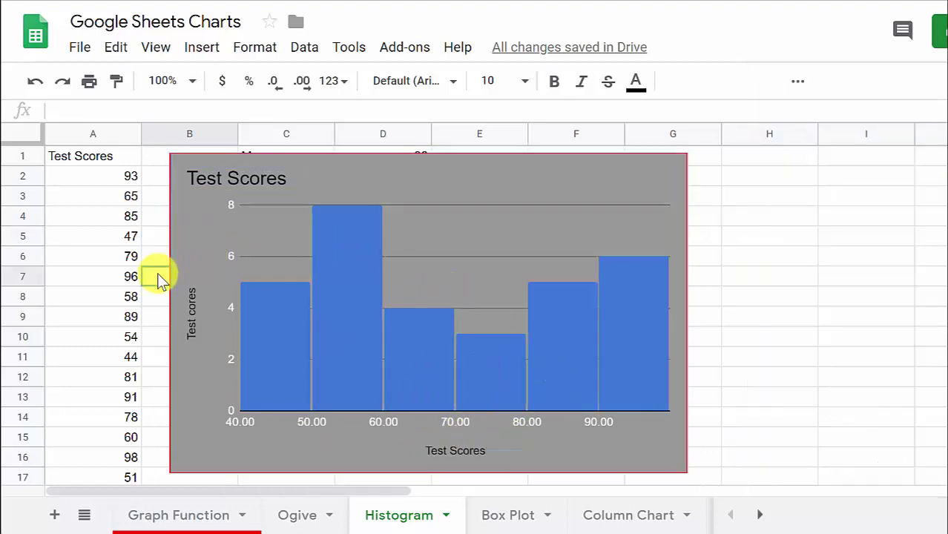